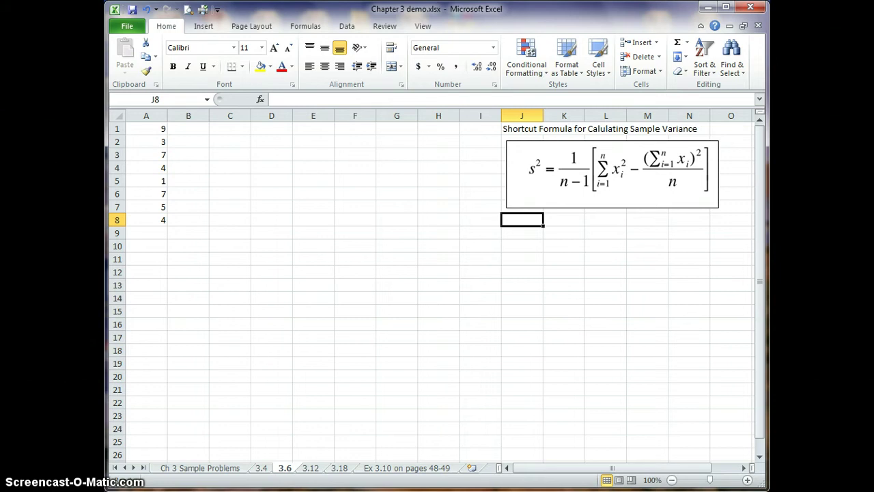
Correct the misspelled word in the J1 heading so it reads "Shortcut Formula for Calculating Sample Variance".
click(155, 129)
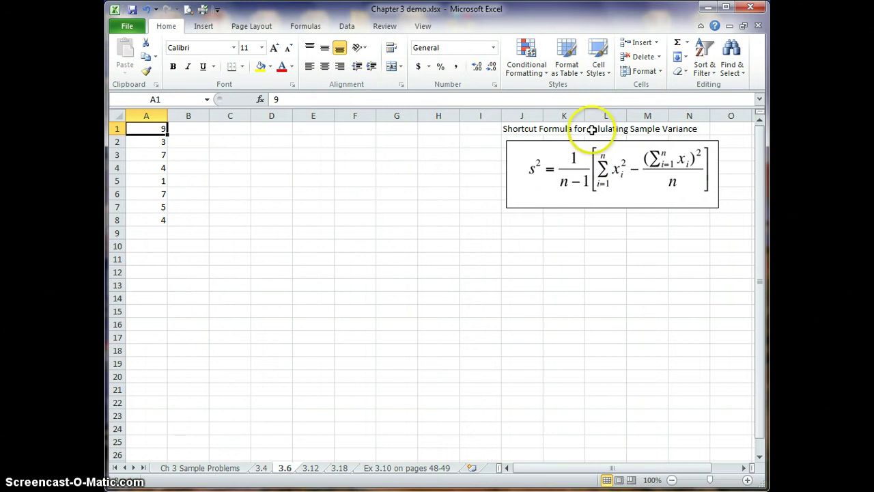
click(513, 129)
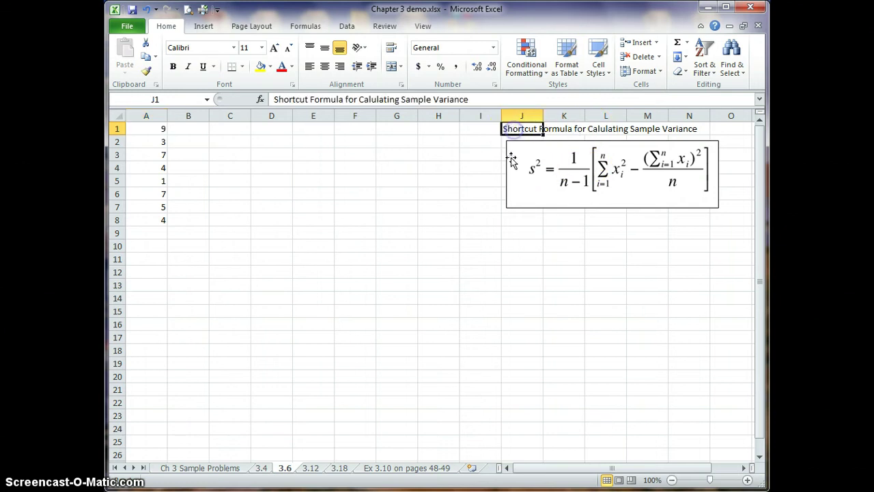
click(375, 99)
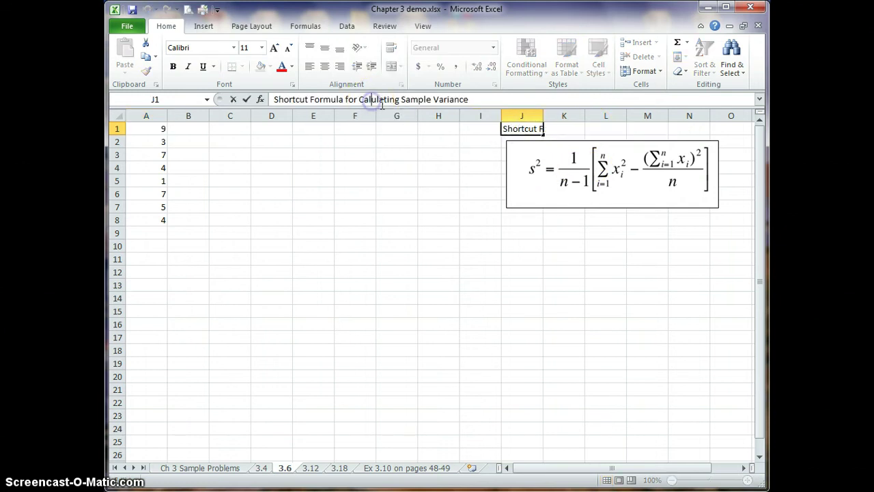
text(c)
key(Return)
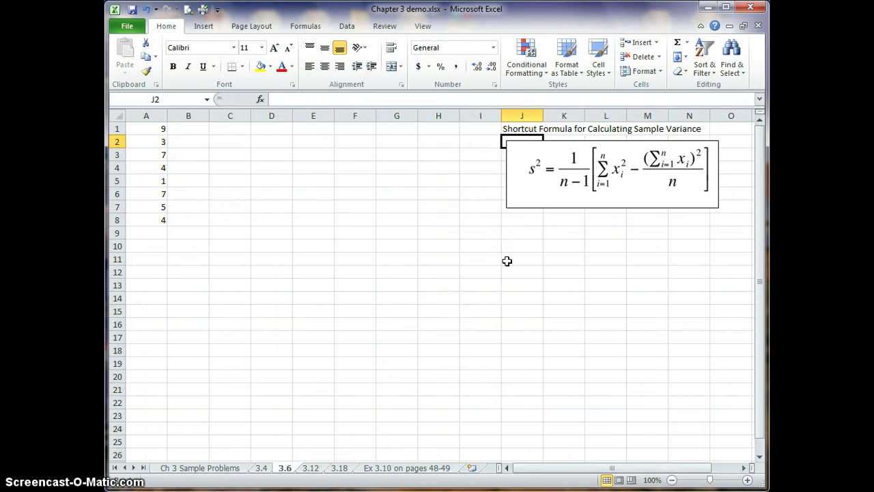
Enter the label "Sum =" in cell C2 and "n =" in cell C3.
click(225, 143)
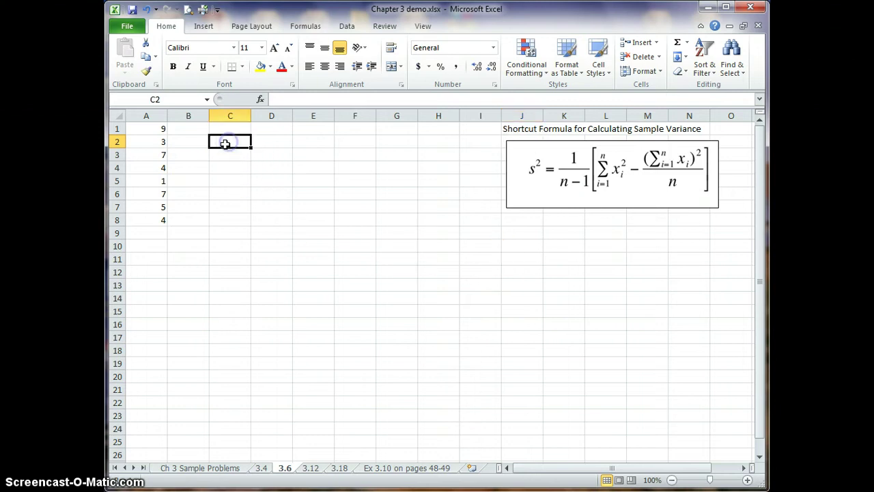
text(Sum)
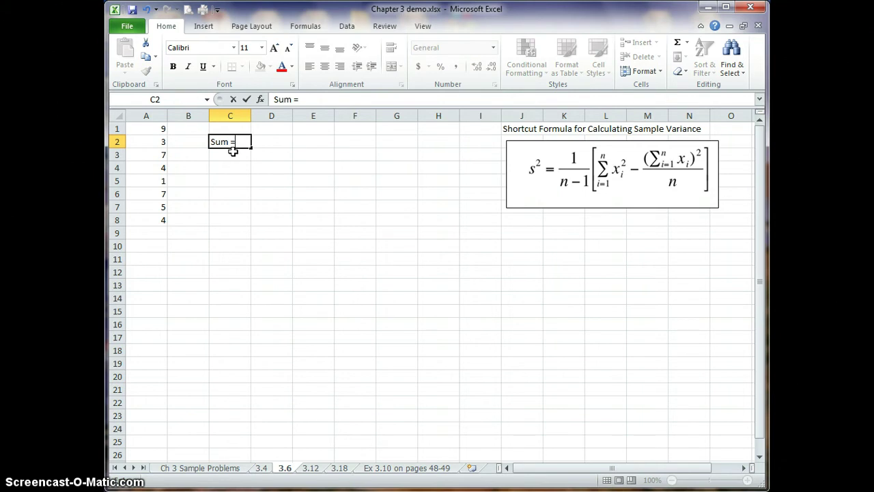
text(=)
key(Return)
key(Return)
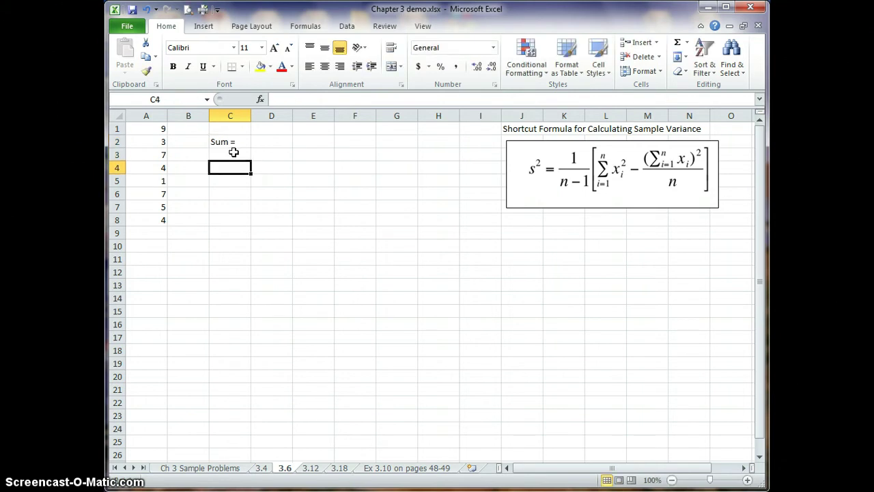
click(233, 152)
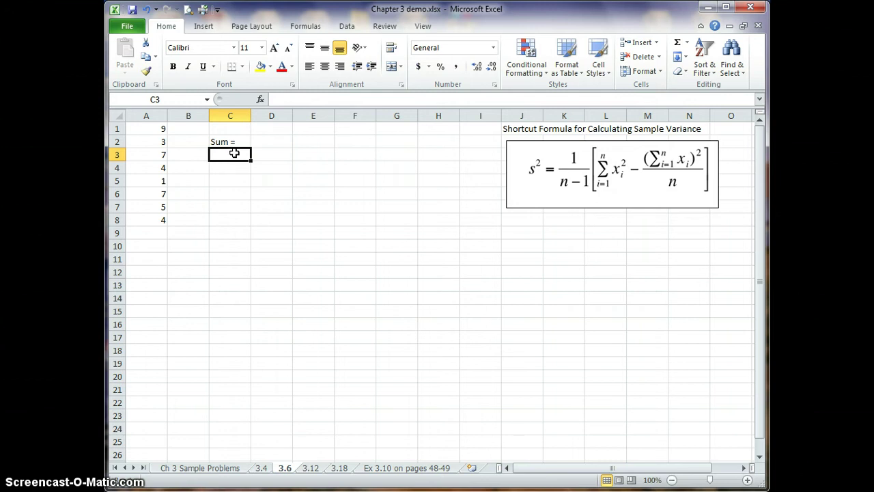
text(n =)
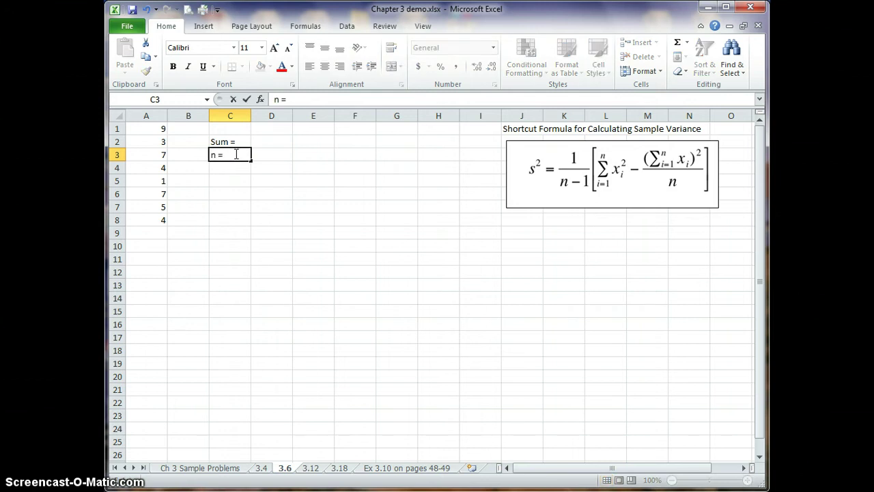
key(Return)
key(Return)
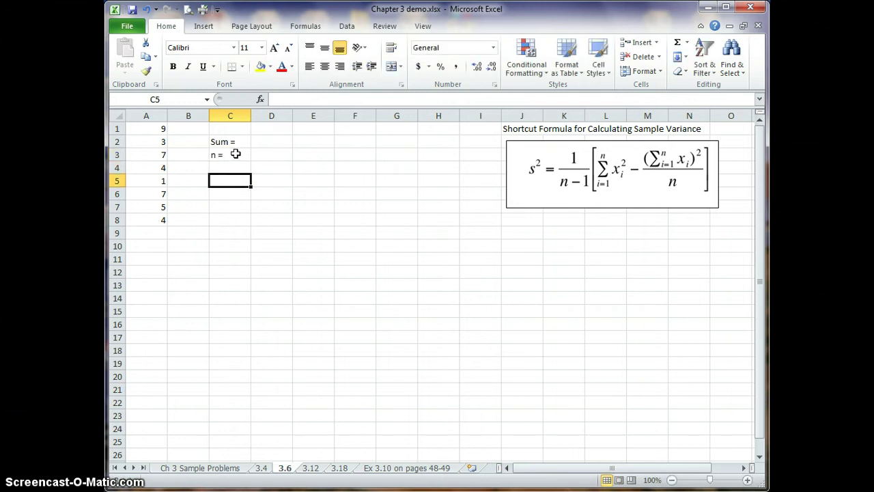
Enter the labels "Mean =" in C5 and "Average =" in C7, and widen column C slightly to fit them.
text(Mean =)
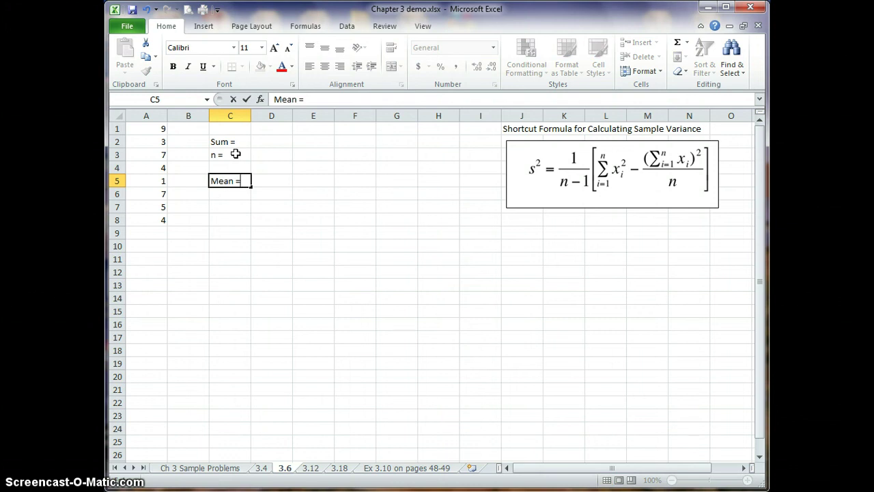
key(Return)
key(Return)
text(Average =)
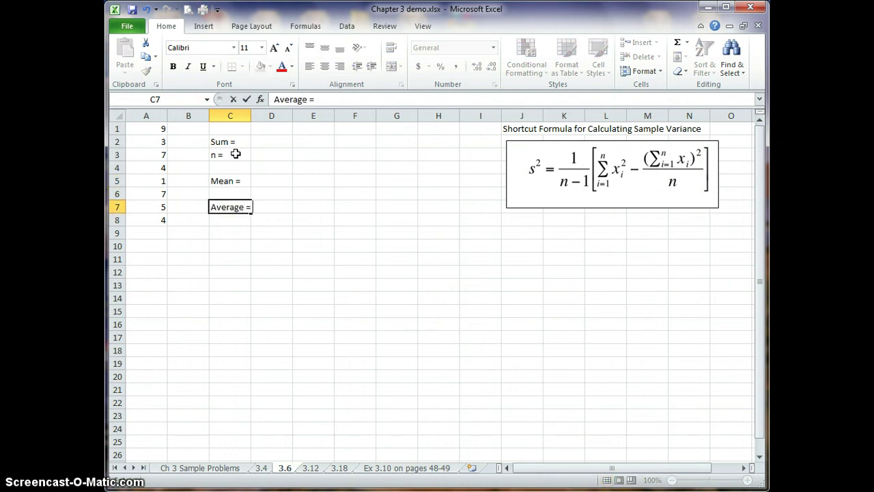
key(Return)
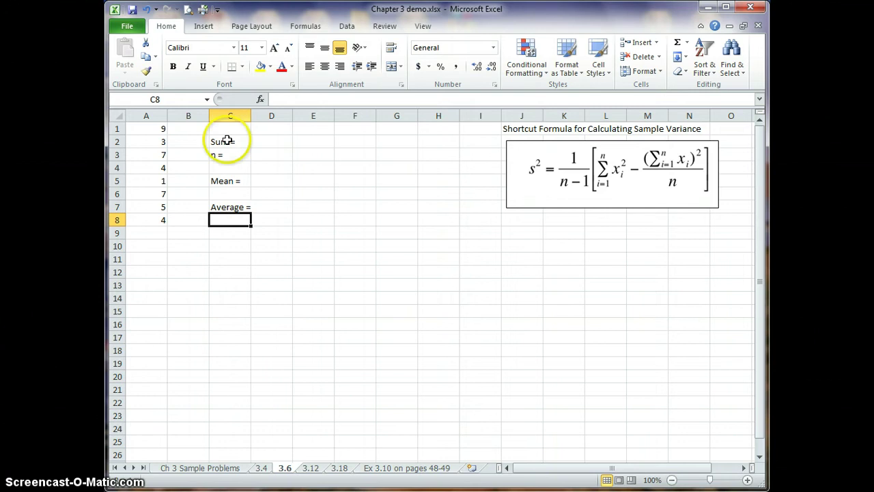
drag(251, 116, 260, 120)
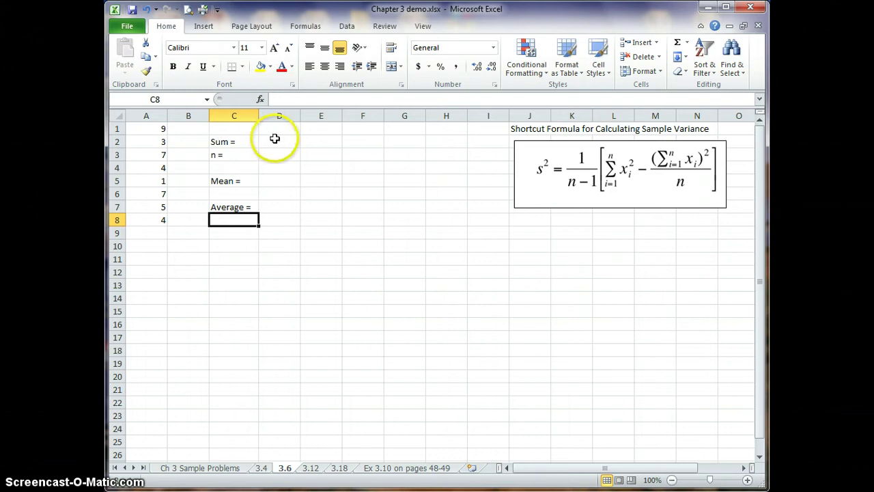
Calculate the sum of the data in A1:A8 in cell D2 with the SUM function.
click(283, 142)
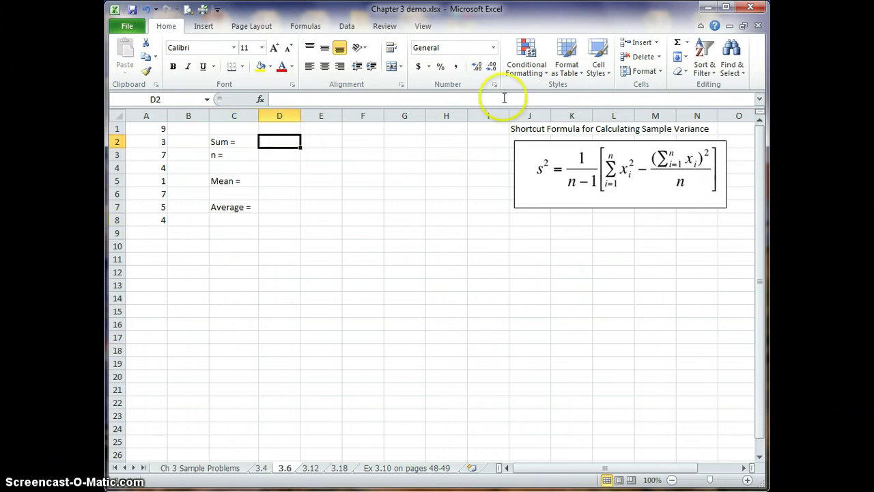
click(678, 43)
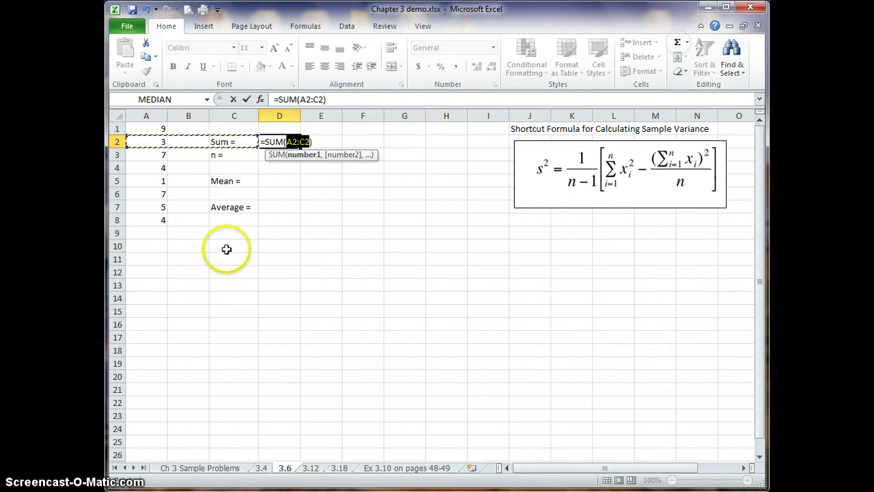
drag(146, 126, 164, 218)
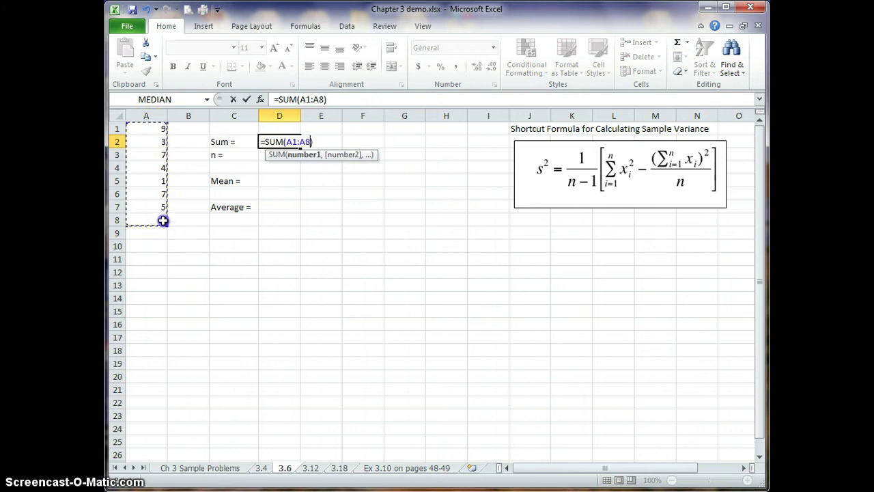
click(246, 99)
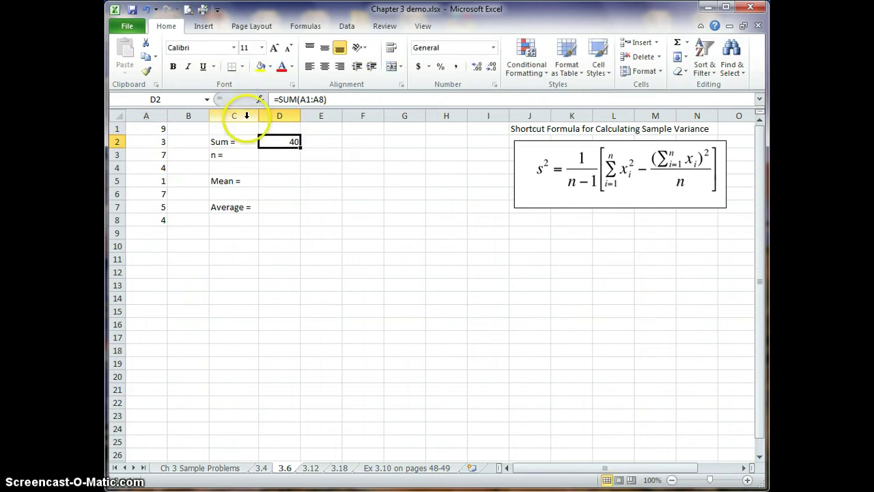
Count the data values in A1:A8 and enter 8 as n in cell D3.
click(282, 157)
drag(155, 128, 168, 217)
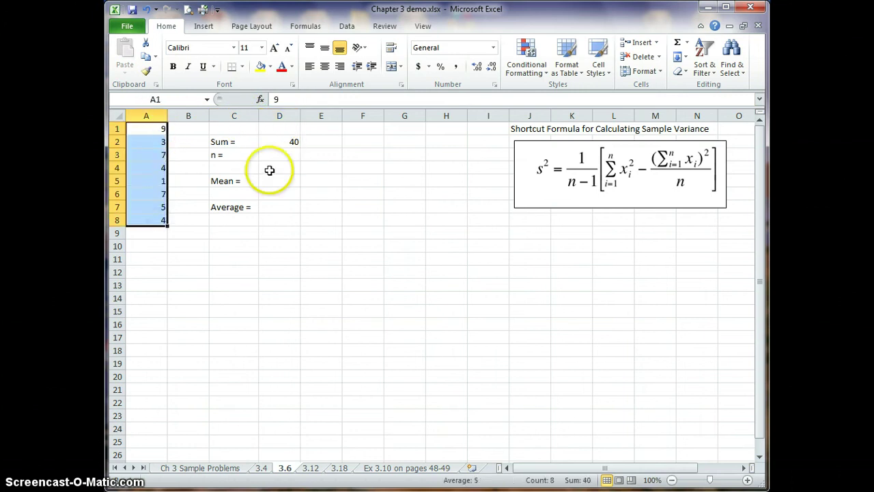
click(284, 155)
text(8)
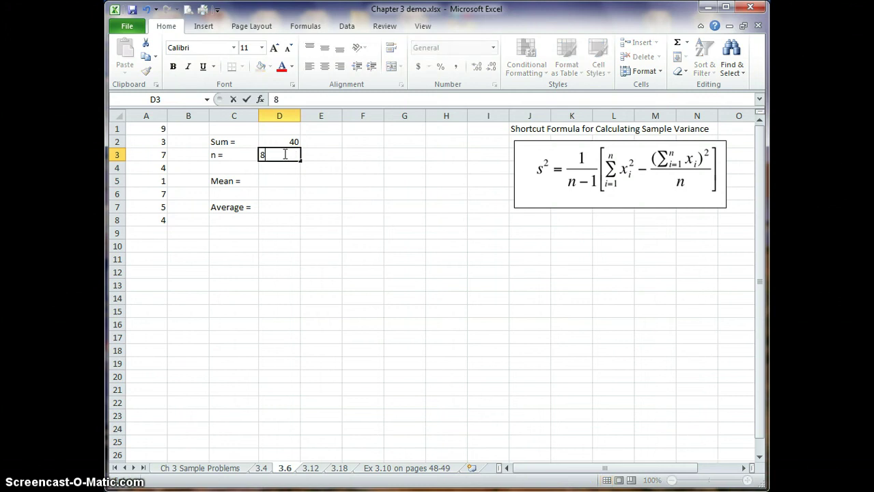
key(Return)
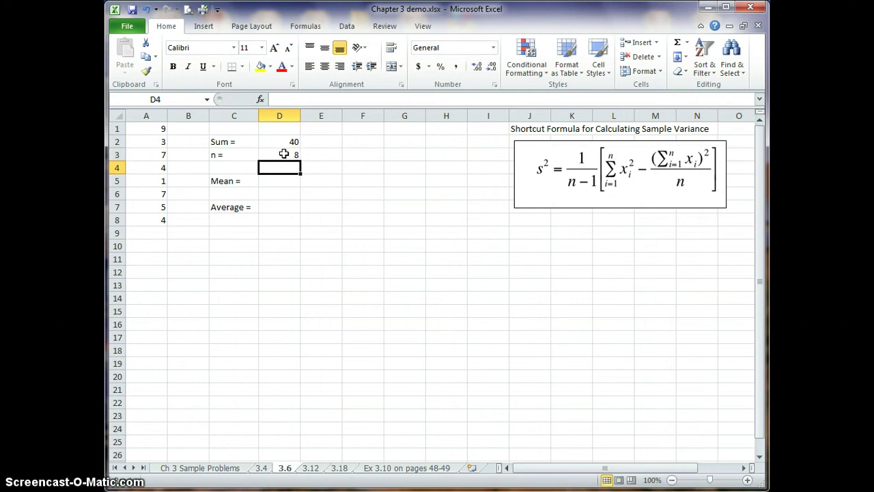
Calculate the mean in cell D5 by dividing the sum by n with the formula =D2/D3.
key(Return)
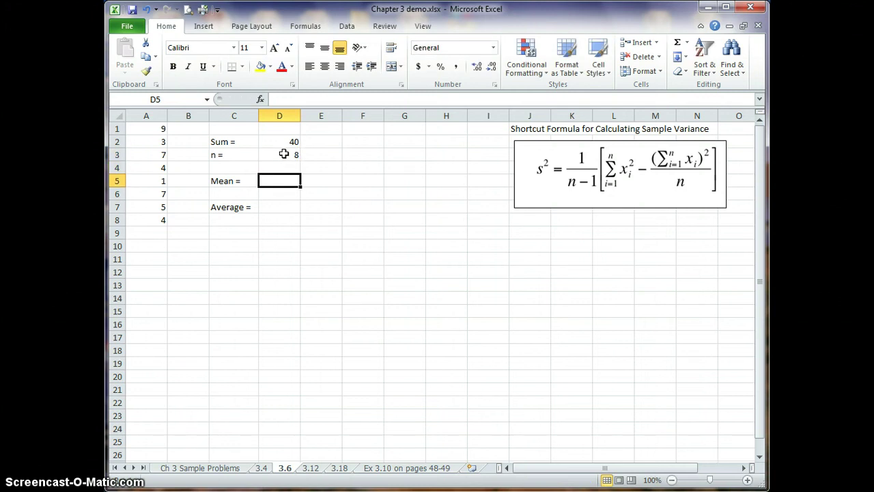
text(=)
click(281, 141)
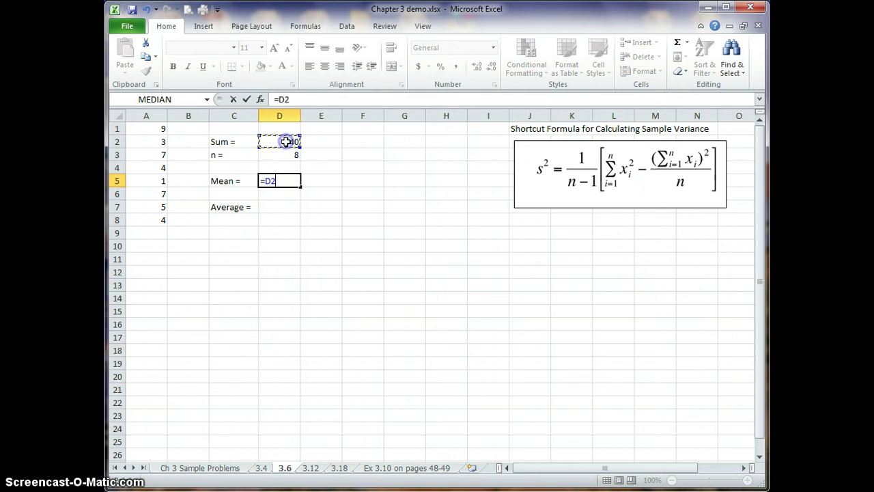
text(/)
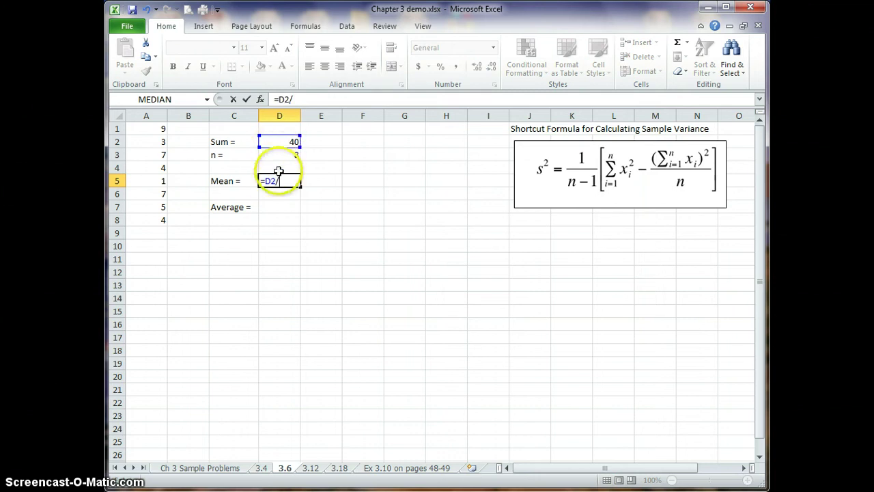
click(282, 158)
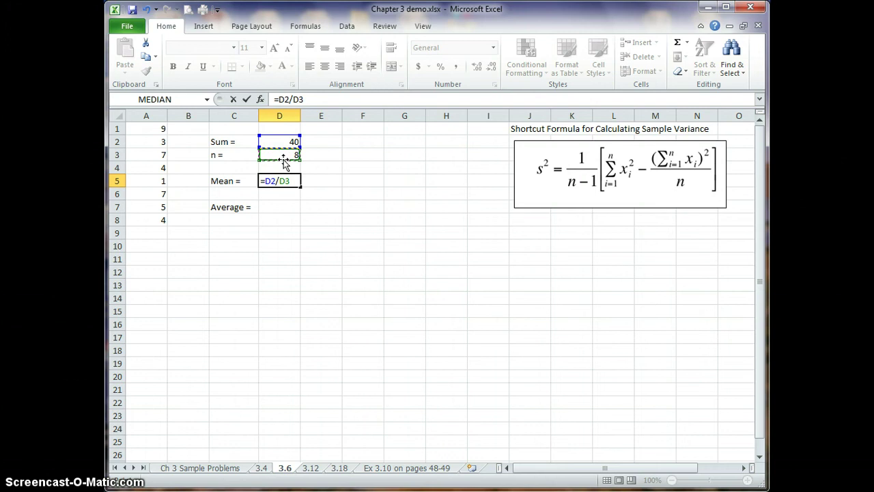
key(Return)
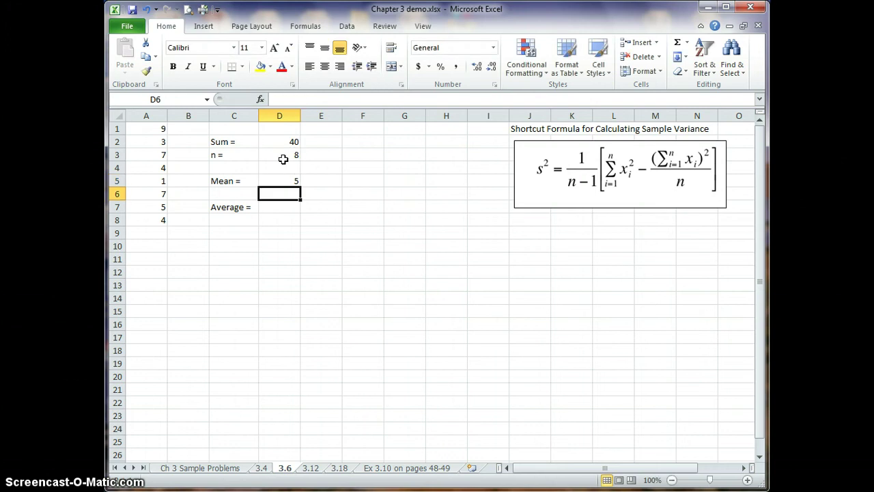
Calculate the average of the data in cell D7 with the formula =AVERAGE(A1:A8).
click(221, 156)
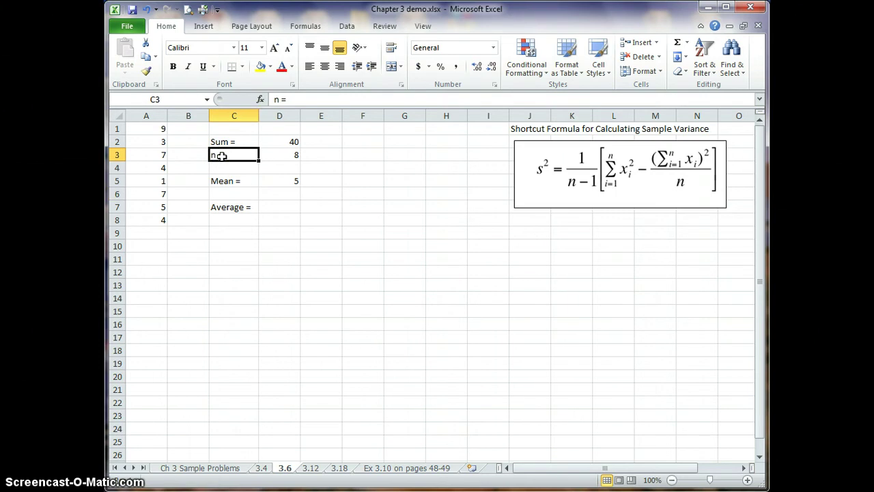
click(283, 206)
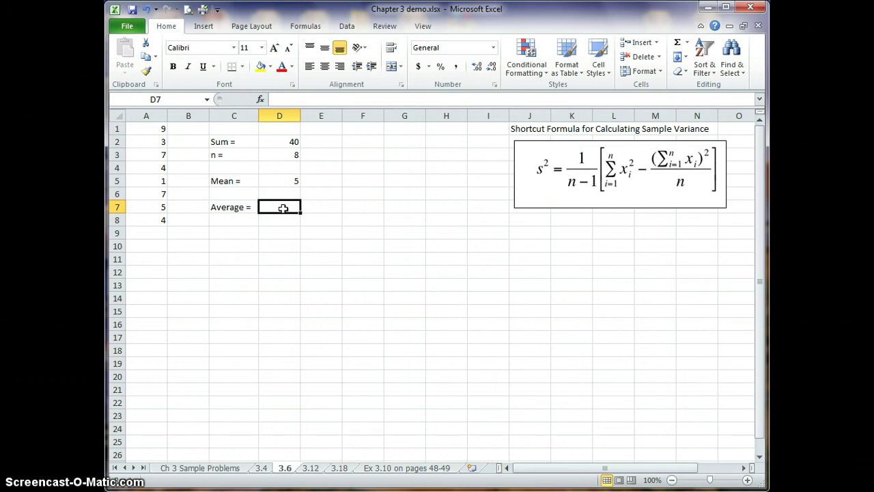
text(=ave)
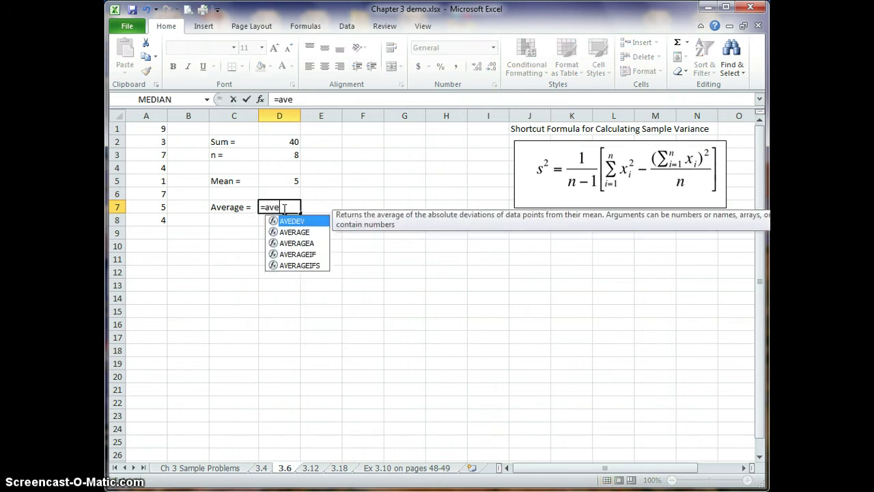
text(rage()
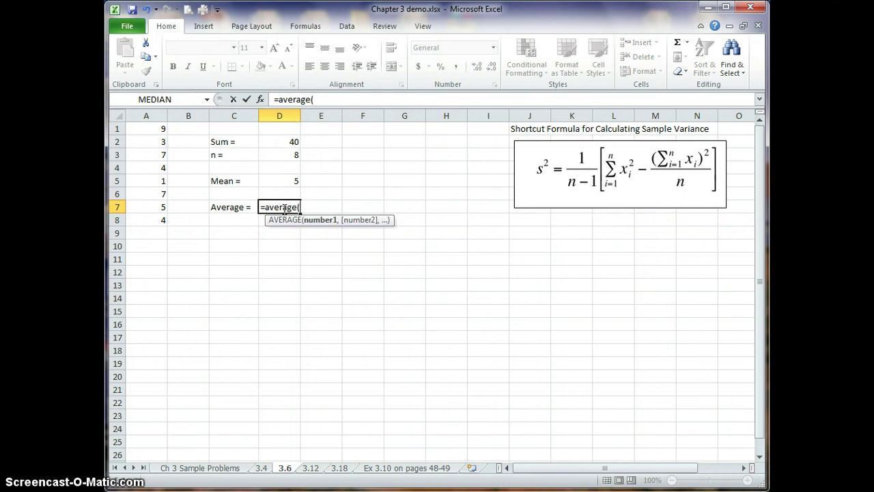
drag(156, 130, 157, 220)
text())
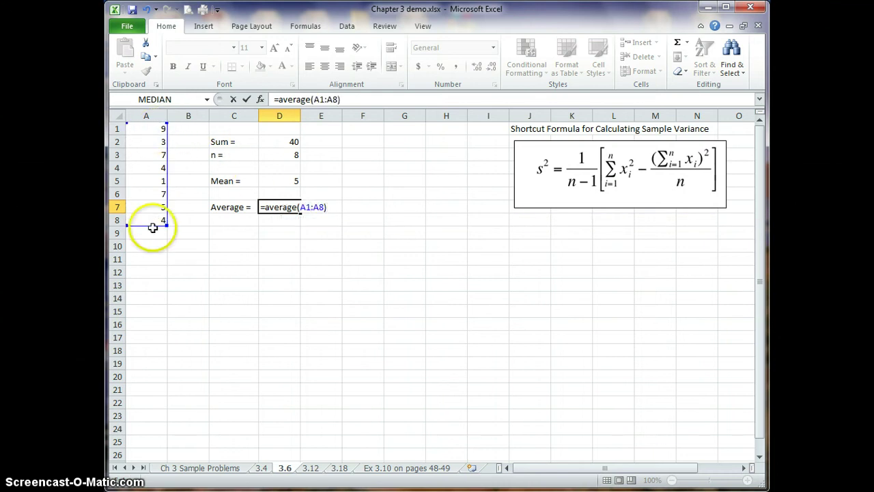
click(247, 99)
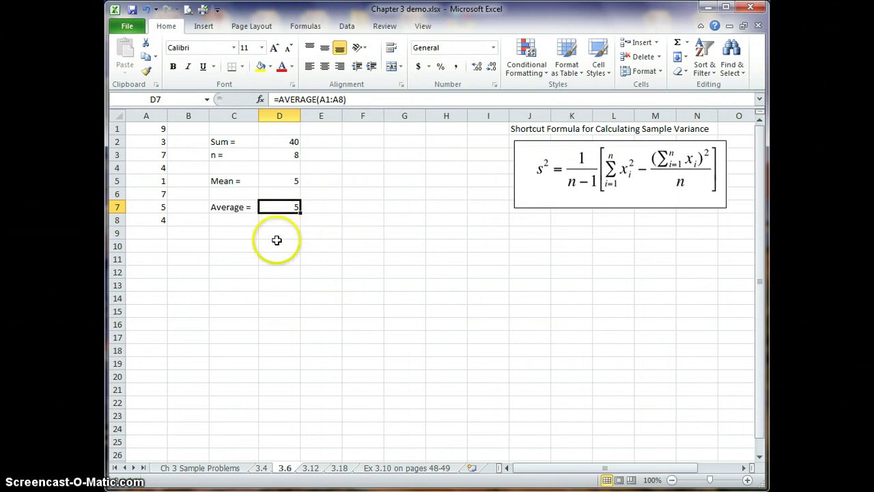
Enter the column heading "X" in cell A11 below the data.
click(152, 261)
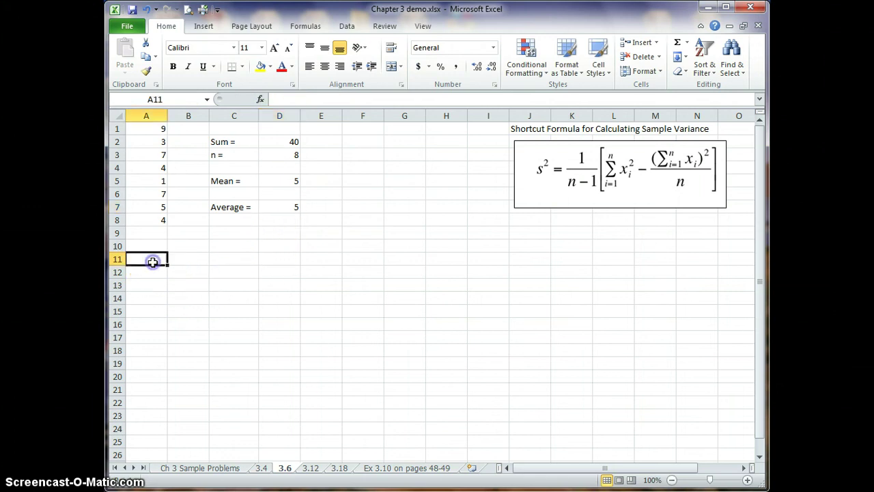
text(X)
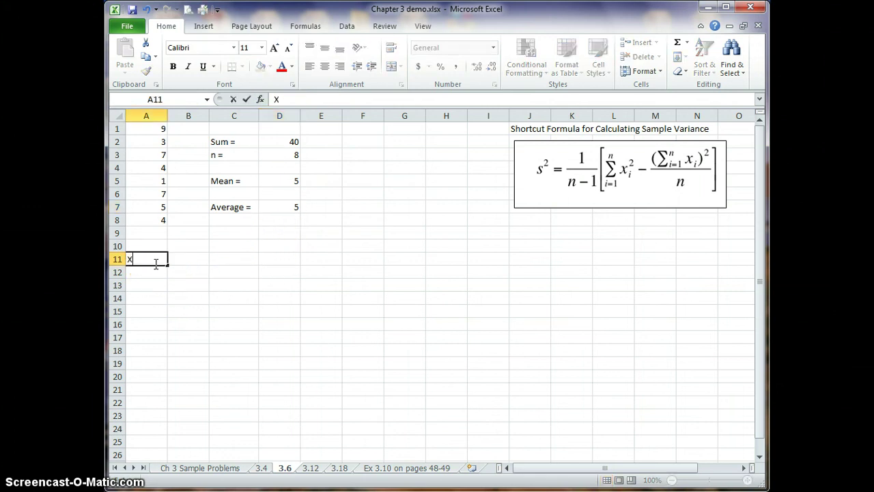
click(159, 271)
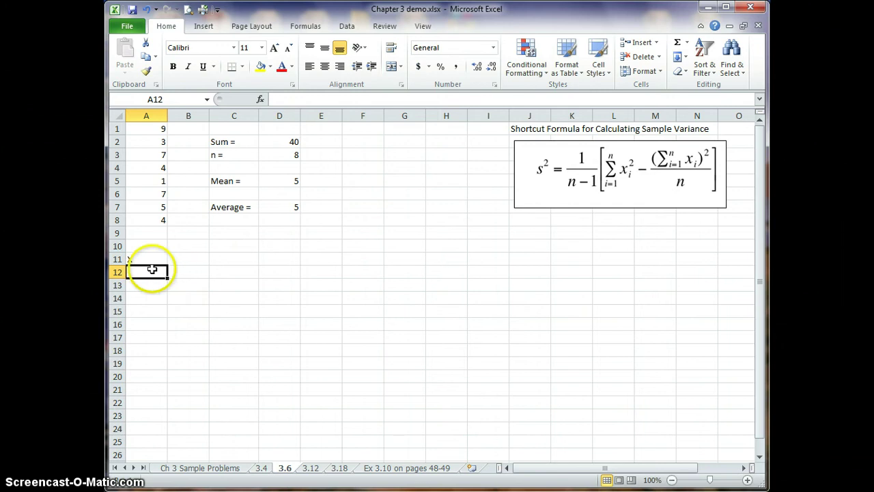
Center the X heading in A11 and enter the column heading "X - Mean" in cell C11.
click(152, 258)
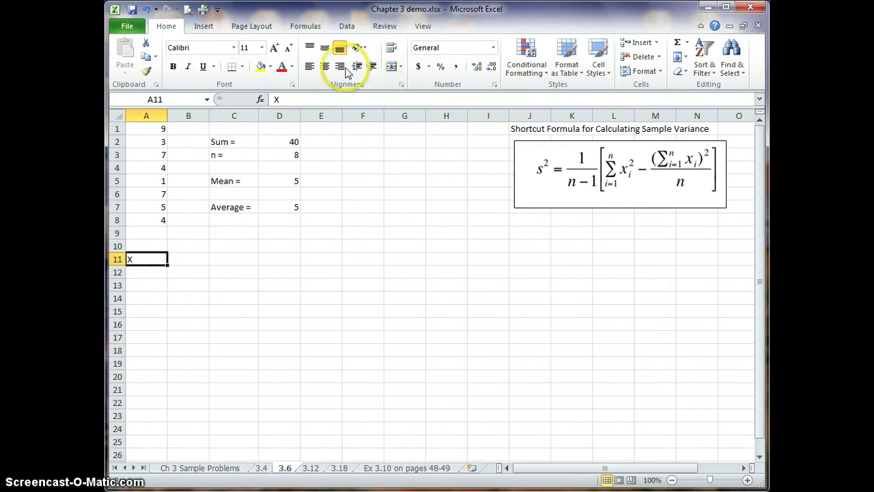
click(325, 66)
click(234, 258)
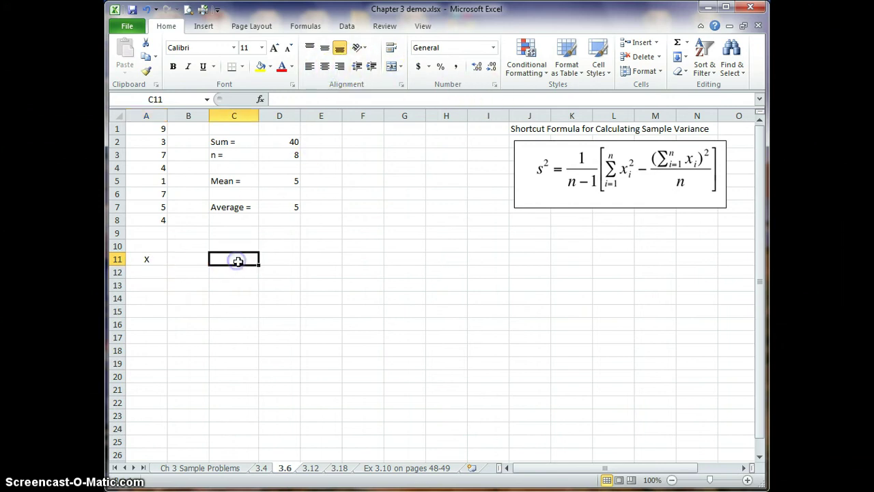
text(X - Mean)
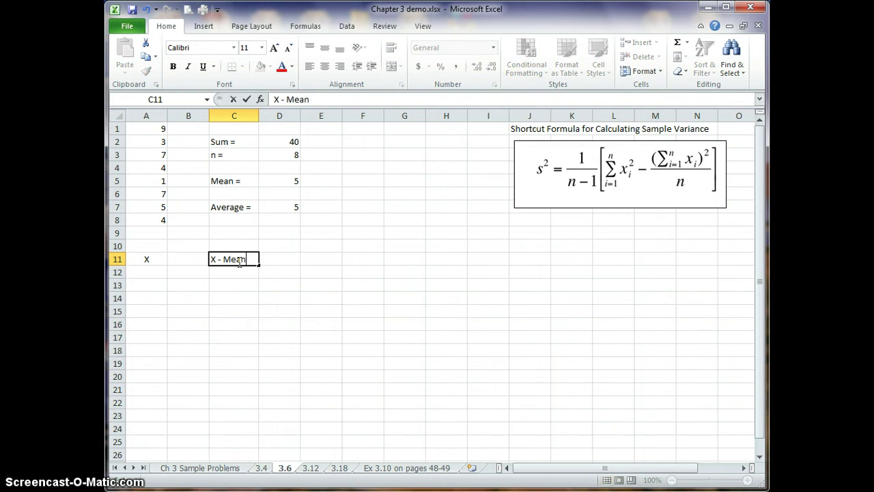
key(Return)
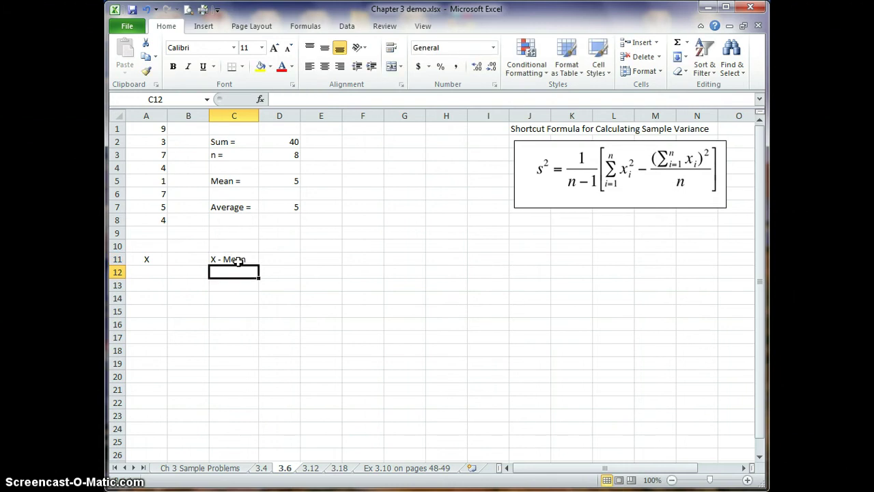
Enter the column heading "(X - Mean)2" in cell E11.
key(Up)
key(Right)
key(Right)
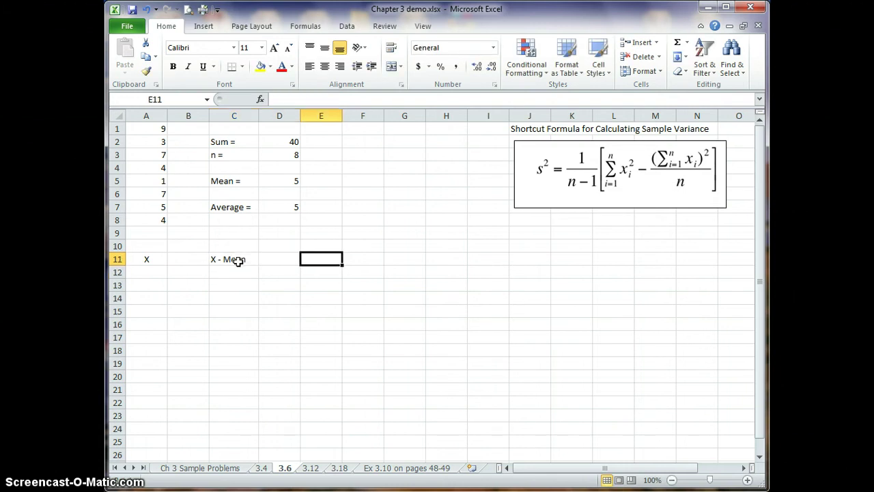
text(X - Mean)
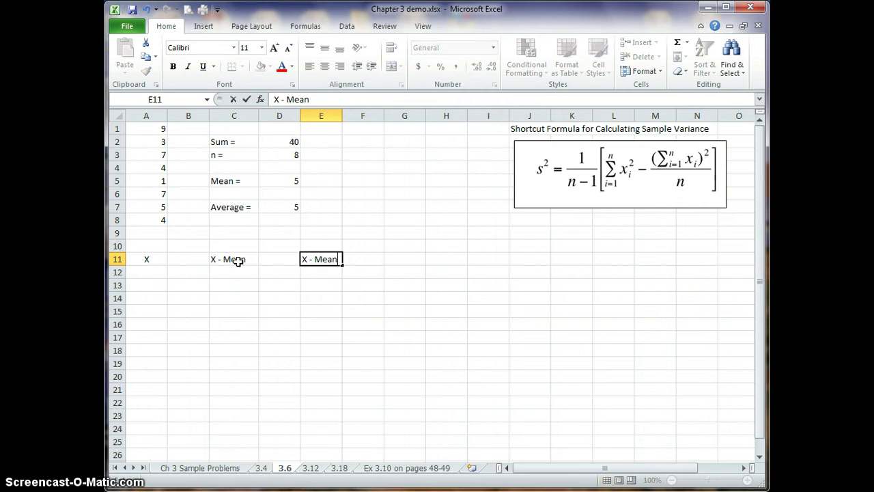
click(275, 99)
text(()
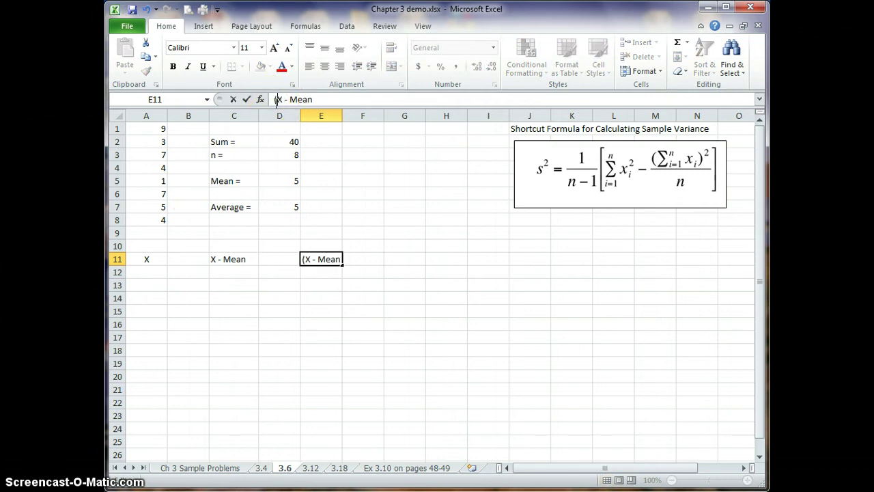
click(317, 100)
text()2)
Format the 2 at the end of the E11 heading as superscript.
drag(321, 99, 316, 100)
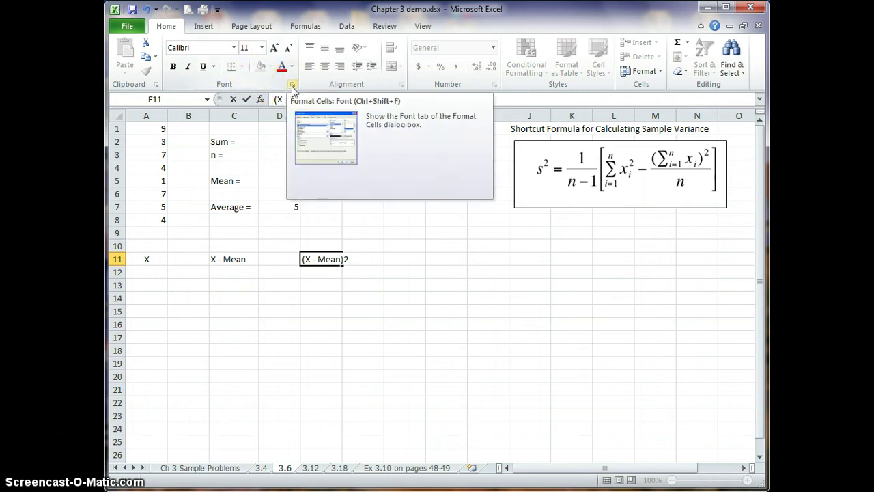
click(293, 85)
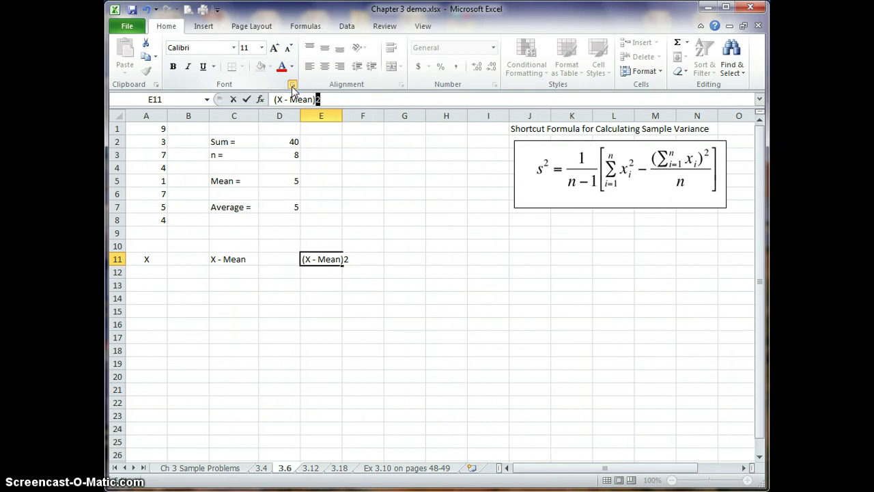
drag(476, 176, 347, 108)
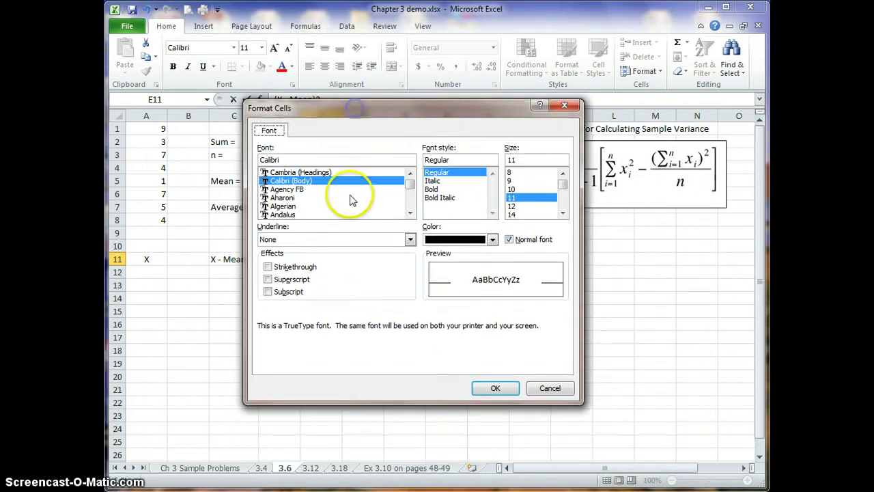
click(269, 280)
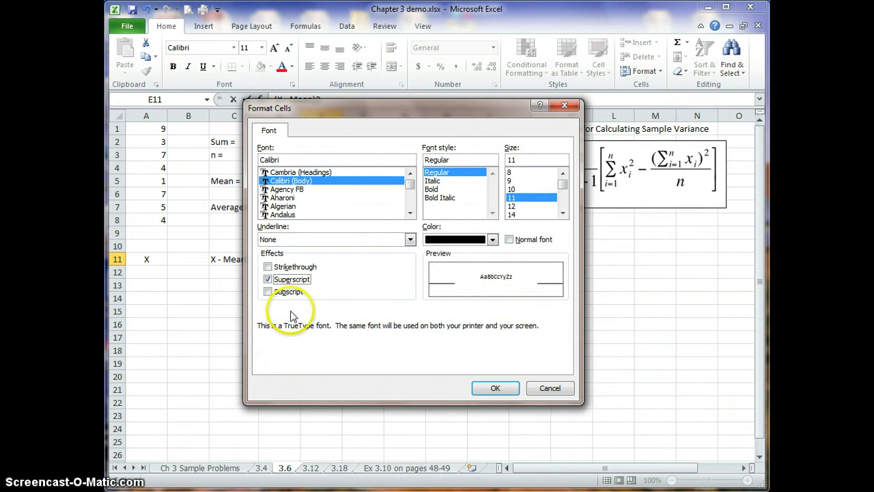
click(495, 388)
click(338, 301)
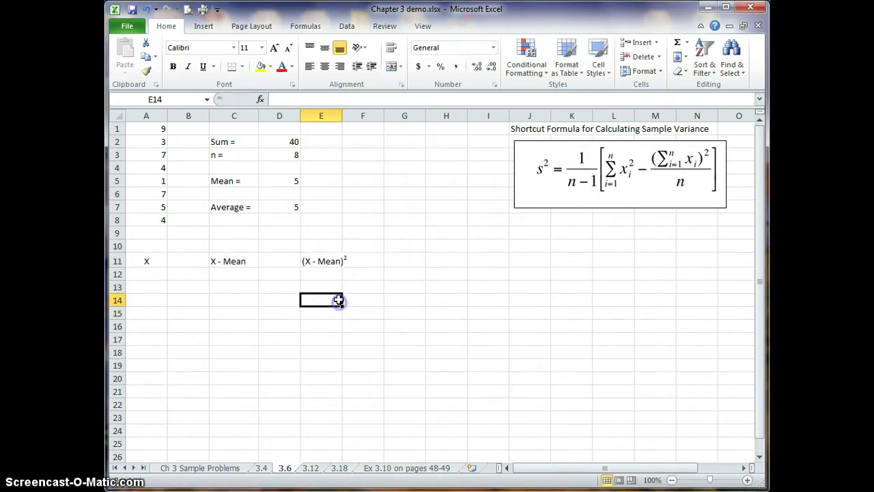
click(332, 259)
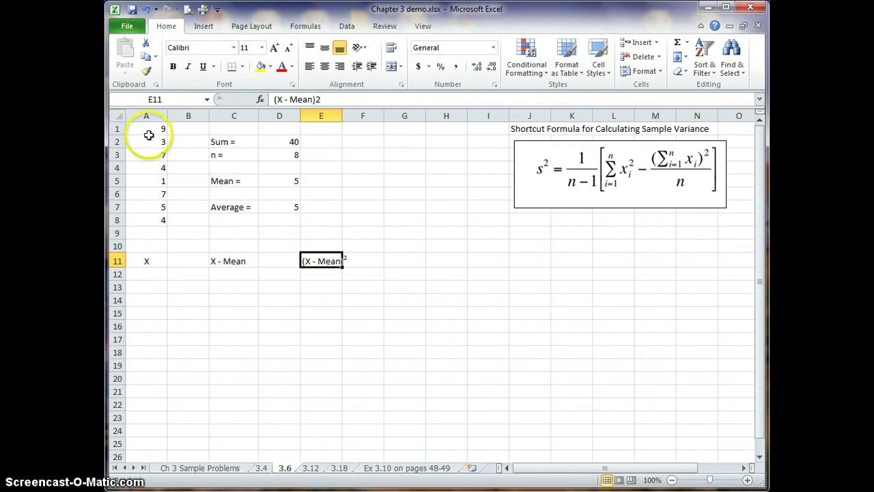
Copy the data values from A1:A8 into A12:A19 under the X heading.
drag(147, 129, 144, 218)
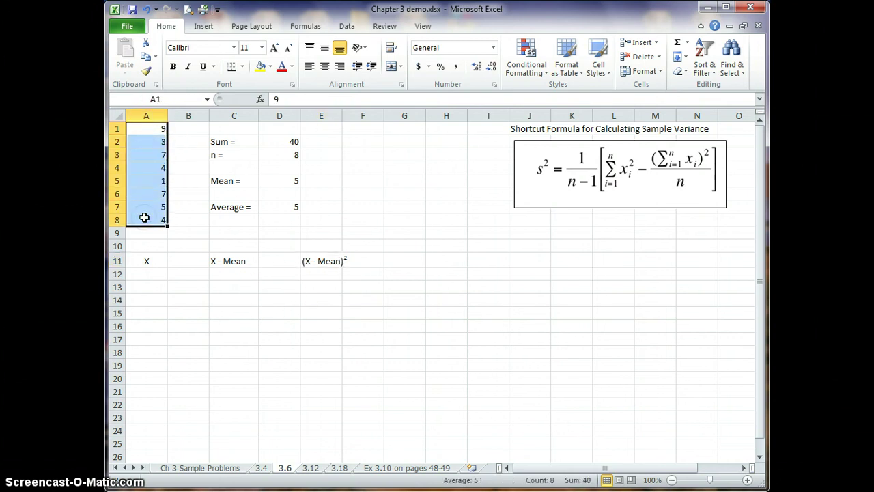
key(ctrl+c)
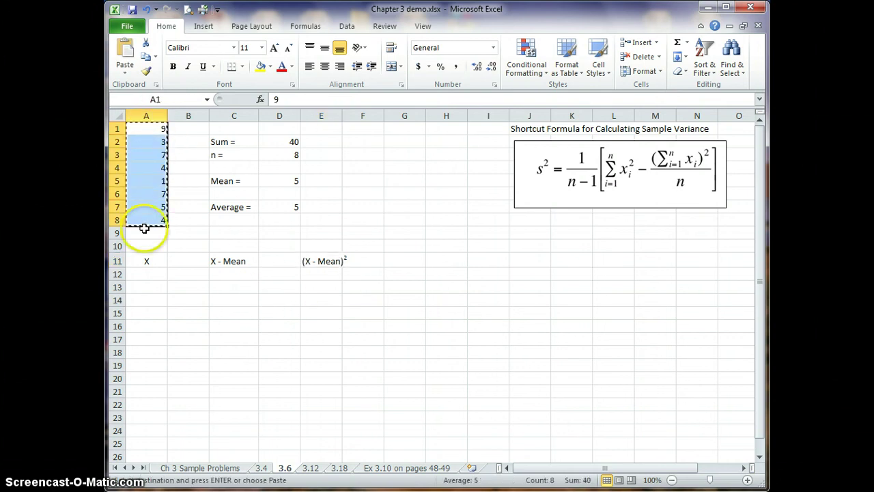
click(151, 274)
key(ctrl+v)
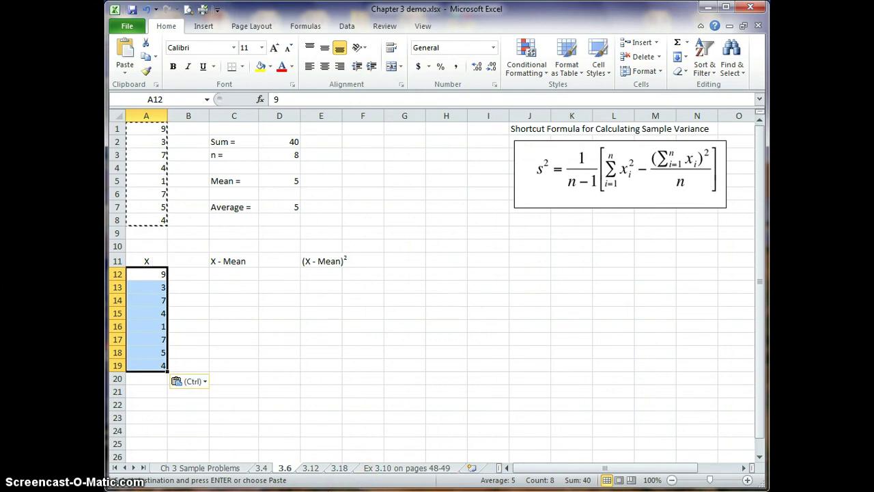
click(195, 287)
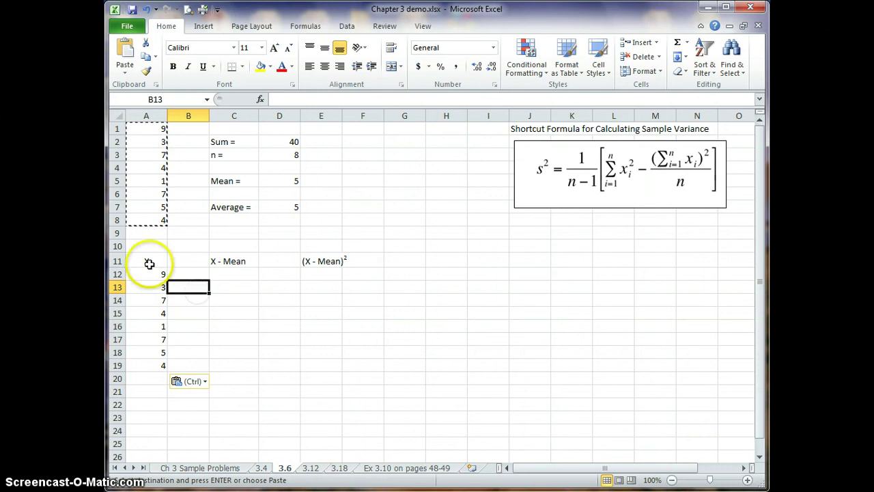
Center the contents of the X column A11:A19 and of the range C11:E19.
drag(148, 264, 148, 364)
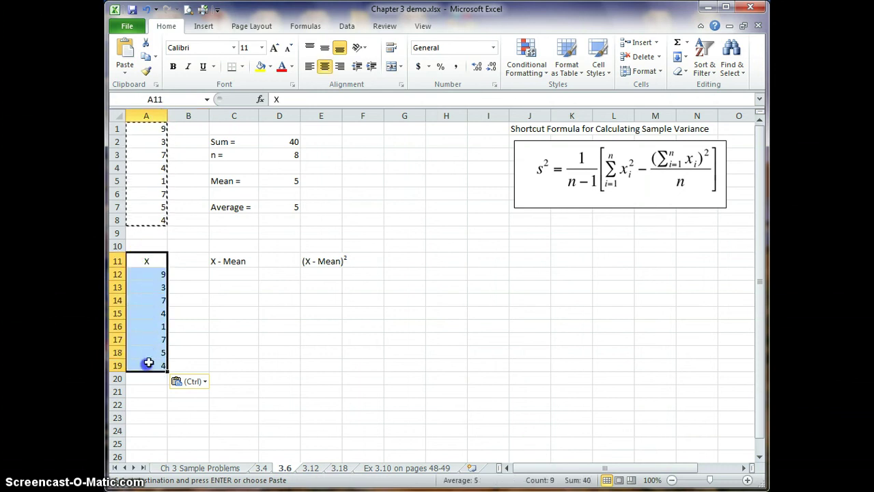
click(325, 67)
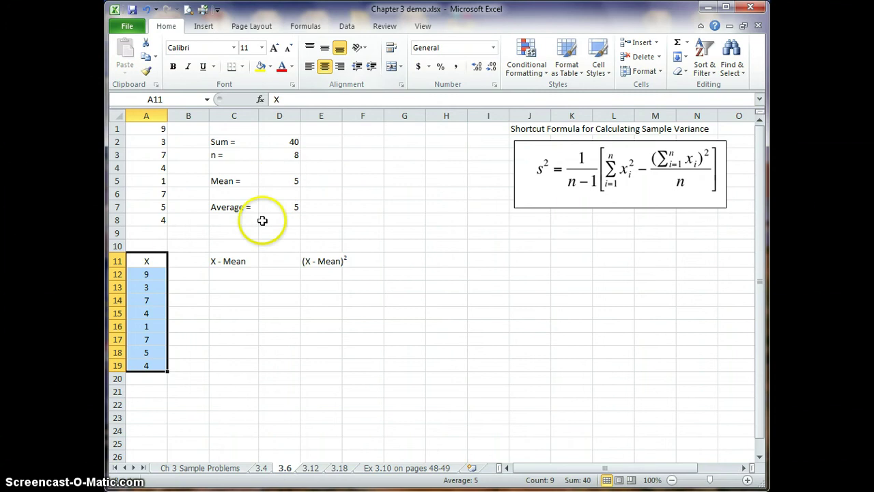
drag(243, 259, 237, 295)
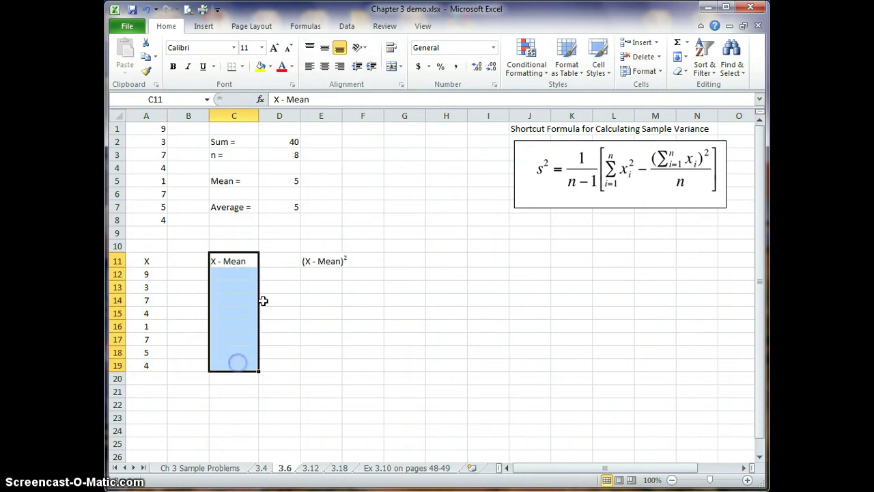
drag(244, 259, 310, 364)
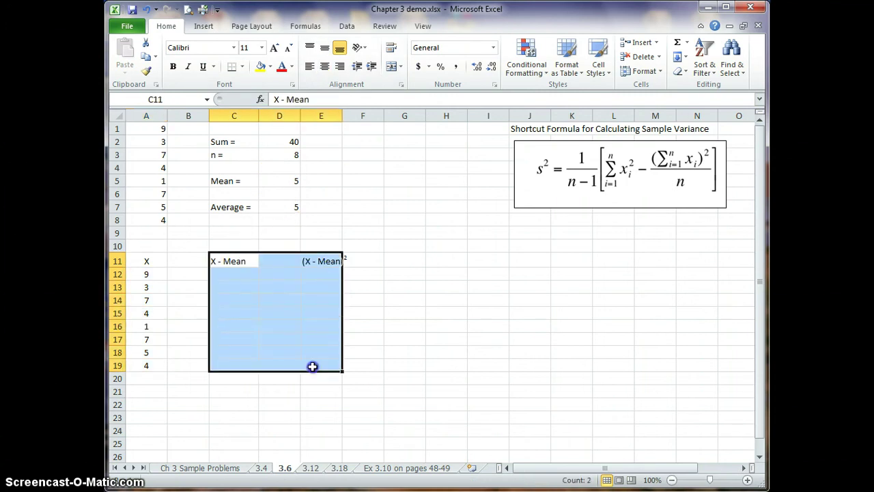
click(324, 67)
Calculate the first deviation in cell C12 with the formula =A12-$D$7, using an absolute reference to the average.
click(238, 273)
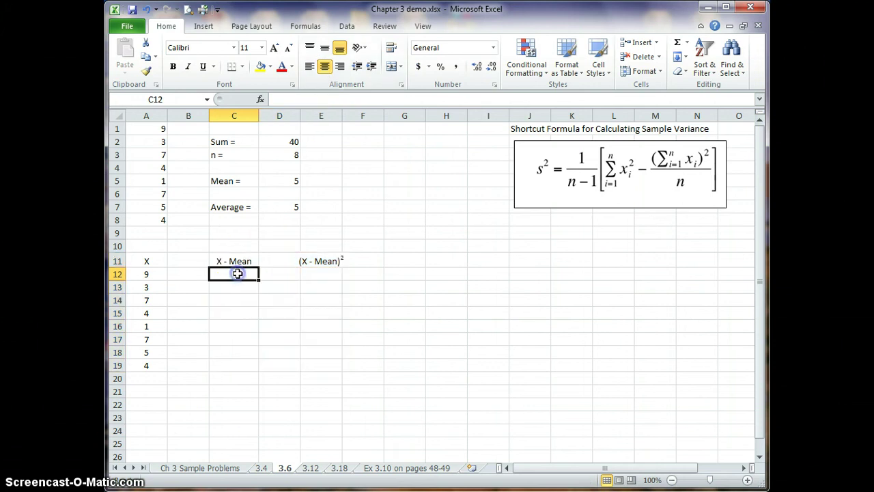
text(=)
click(157, 274)
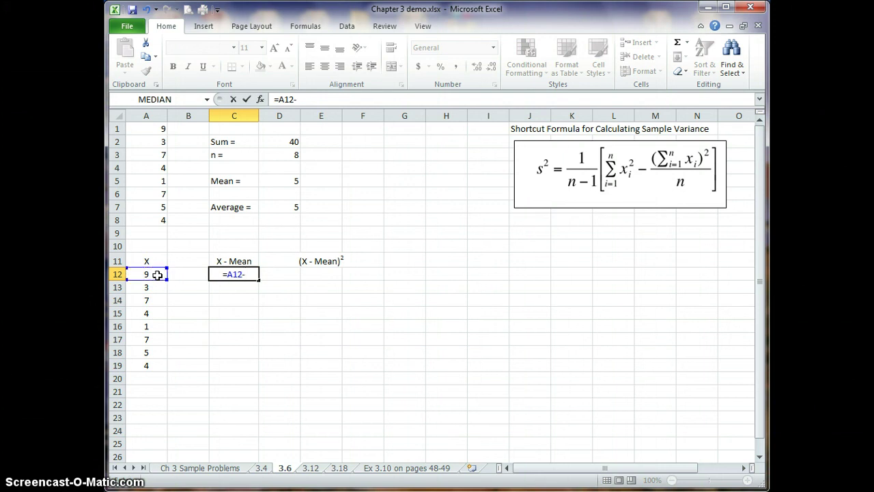
text(-)
click(290, 207)
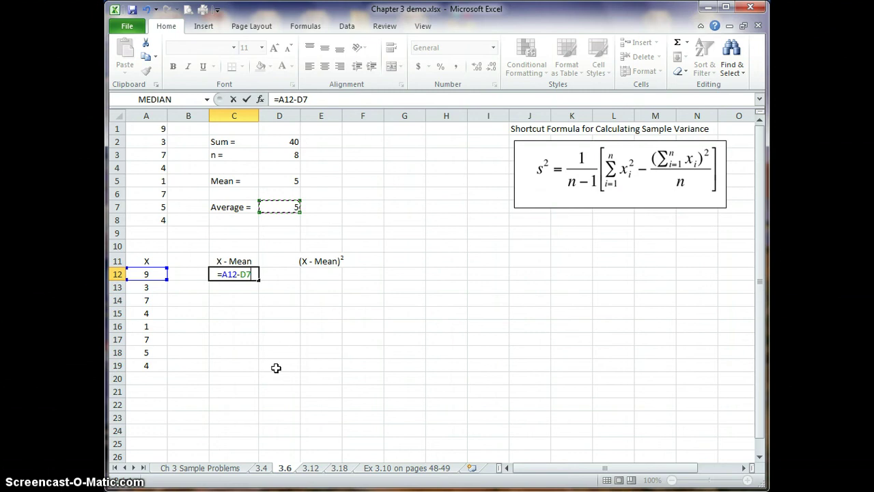
key(F4)
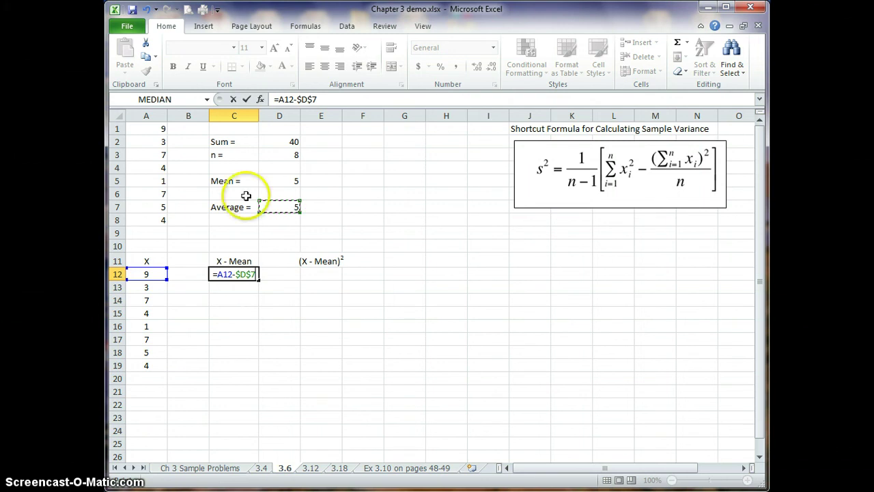
click(248, 99)
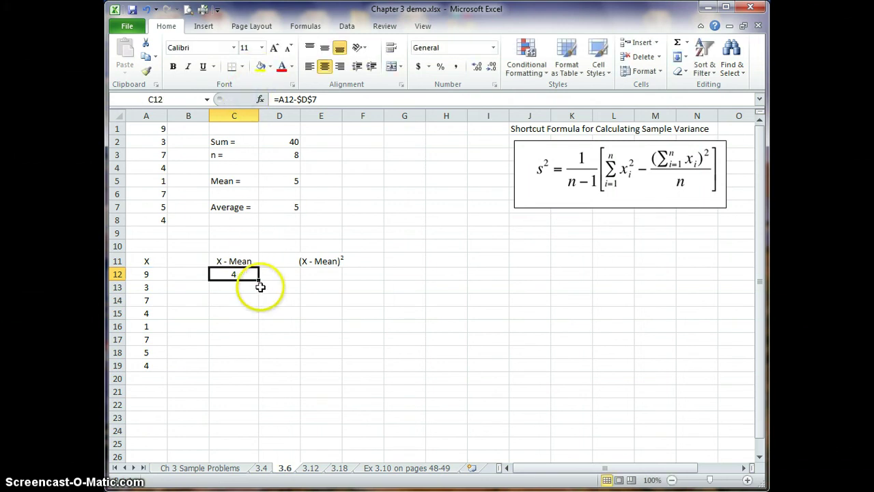
Fill the C12 deviation formula down to C19 and check the cell references in several of the copied formulas.
drag(259, 280, 266, 371)
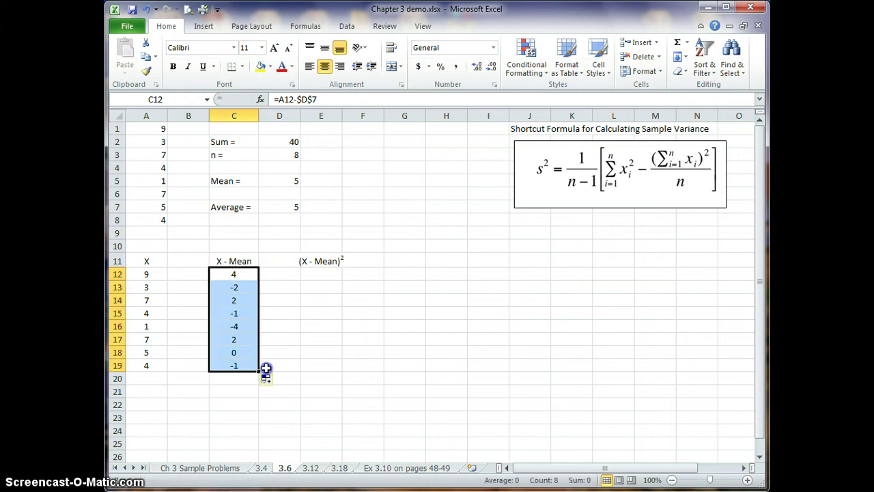
click(235, 296)
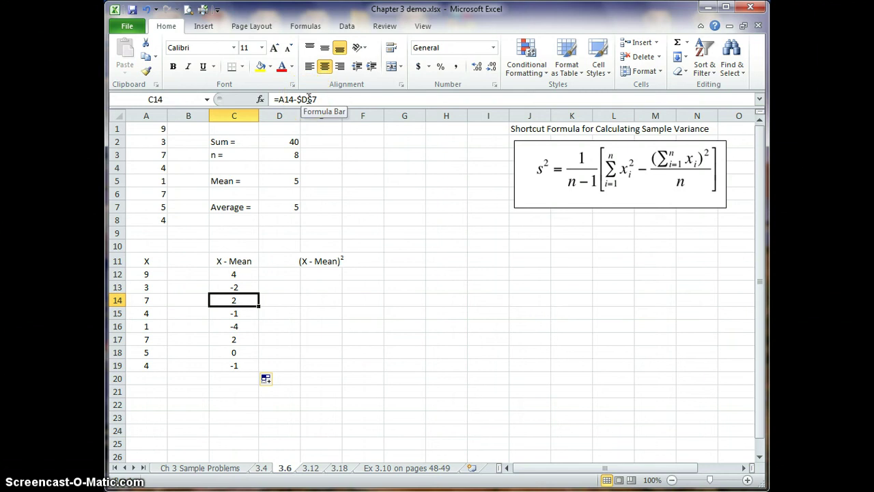
click(230, 273)
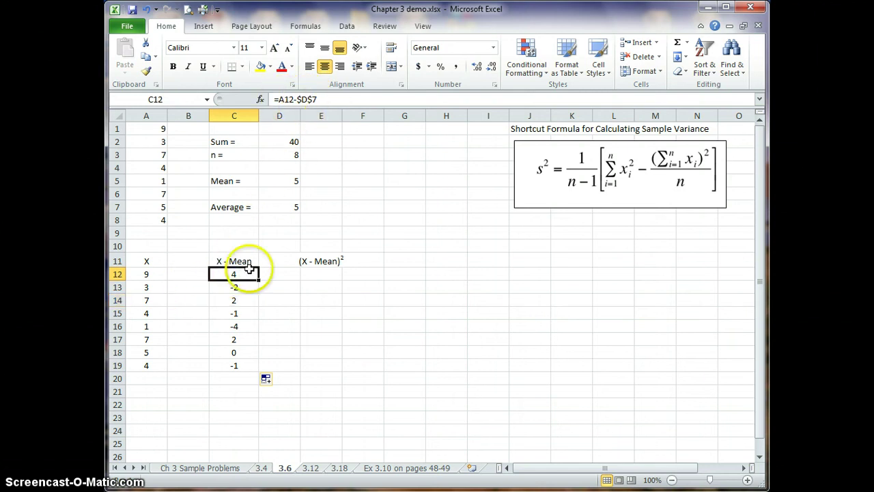
click(237, 310)
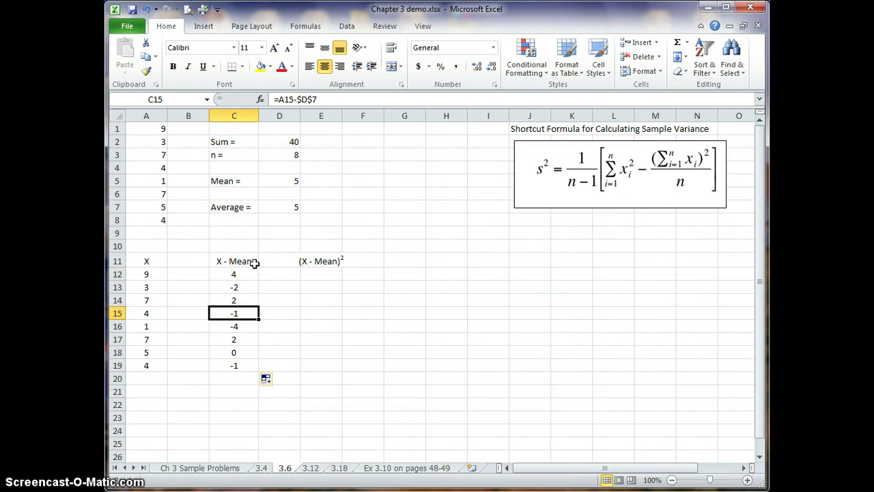
click(244, 353)
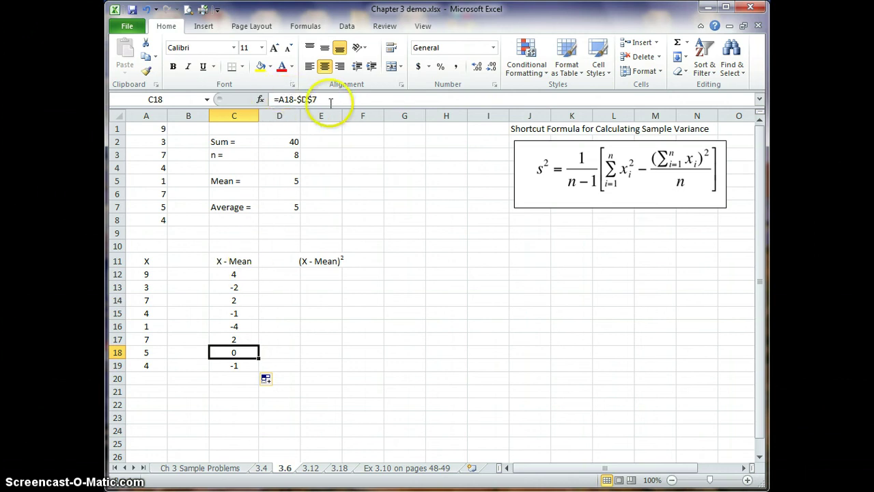
Total the X - Mean deviations in cell C20 with the formula =SUM(C12:C19).
click(233, 378)
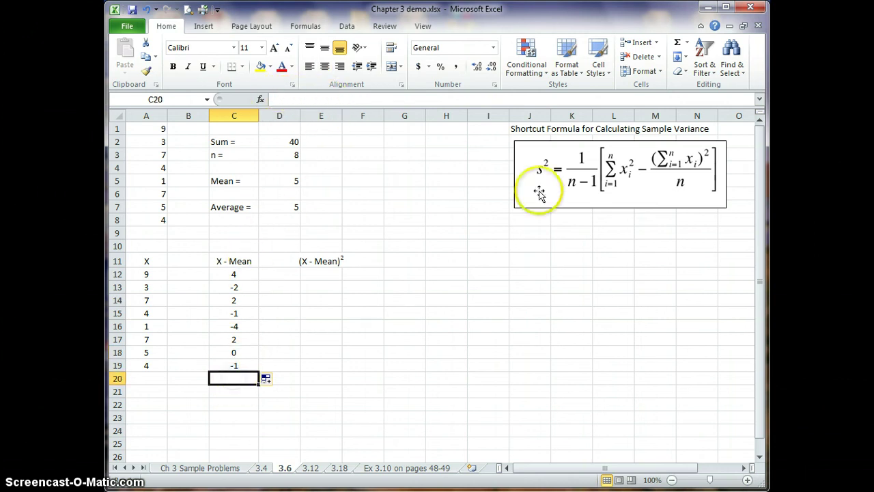
click(678, 45)
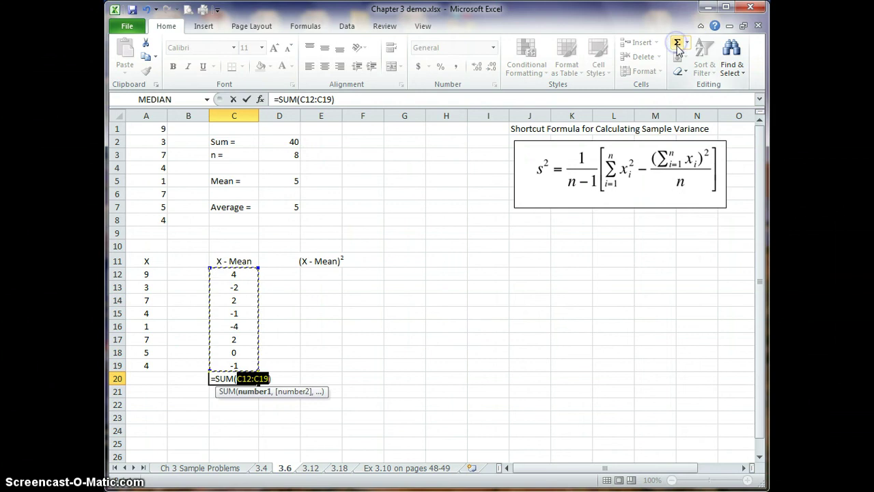
key(Return)
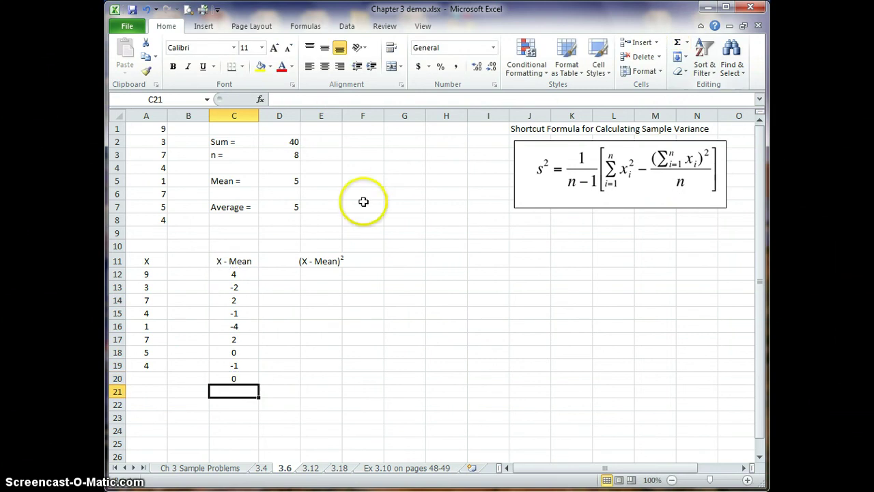
click(239, 377)
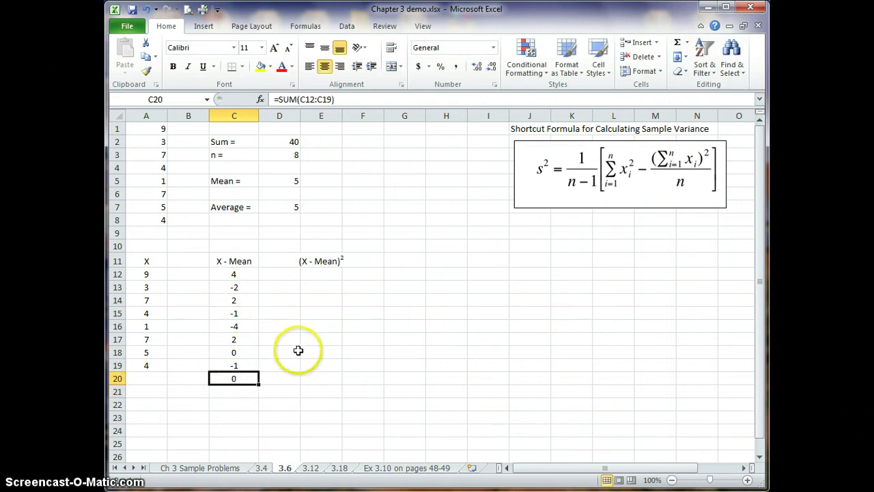
Calculate the first squared deviation in cell E12 with the formula =C12^2.
click(325, 274)
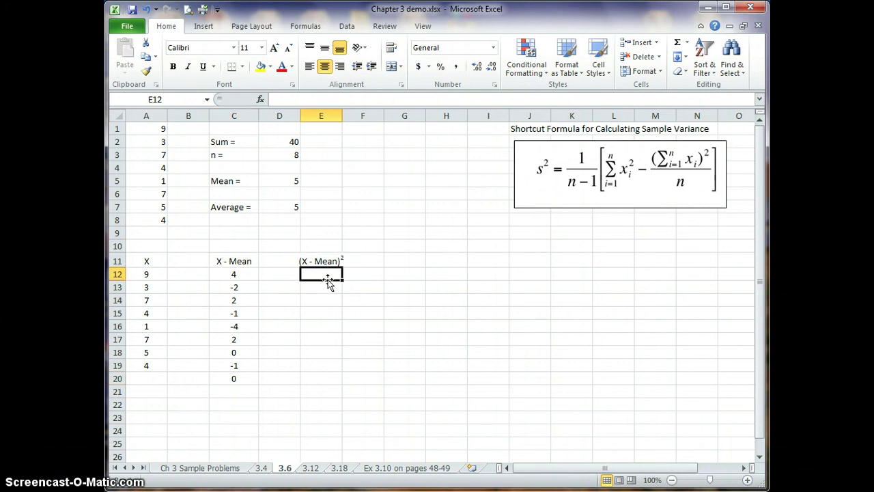
text(=)
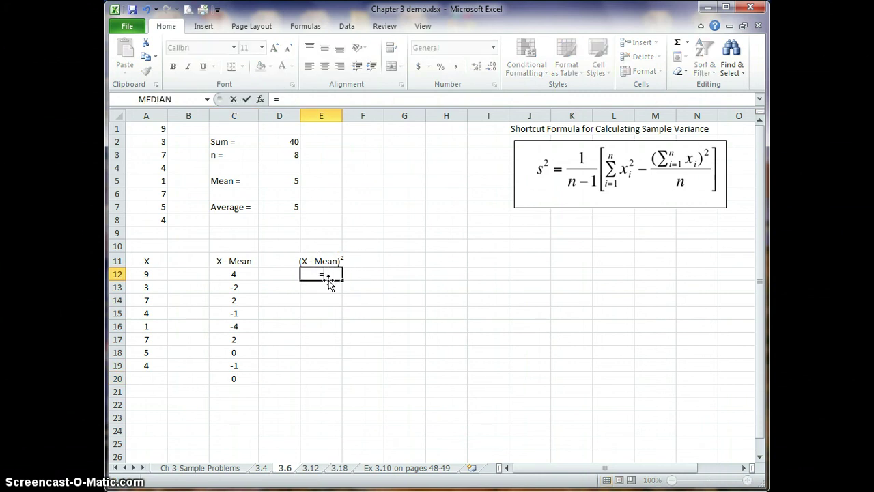
click(246, 274)
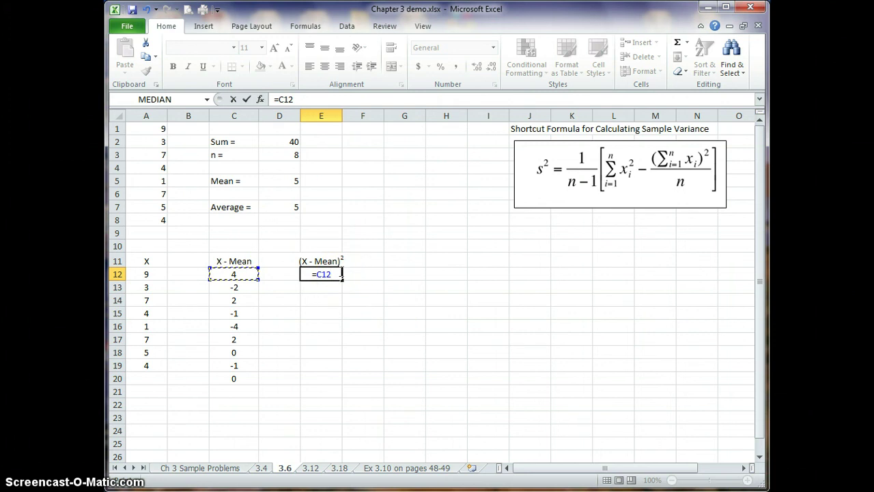
text(^2)
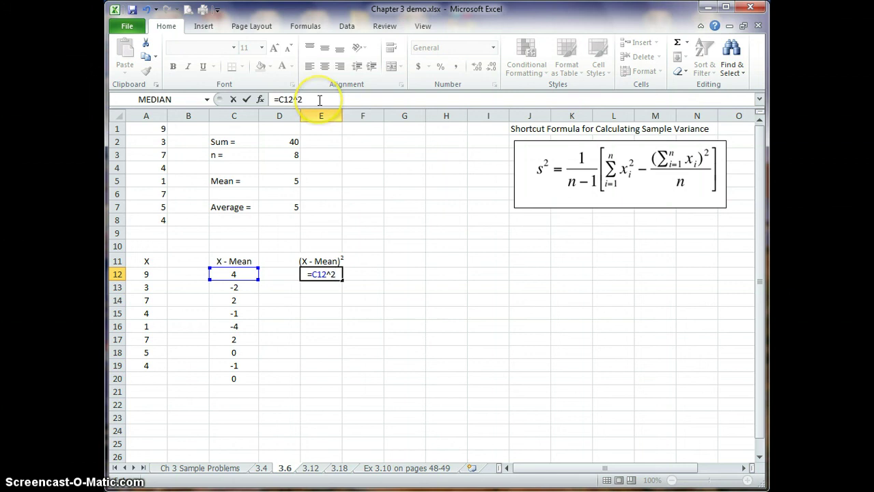
click(247, 99)
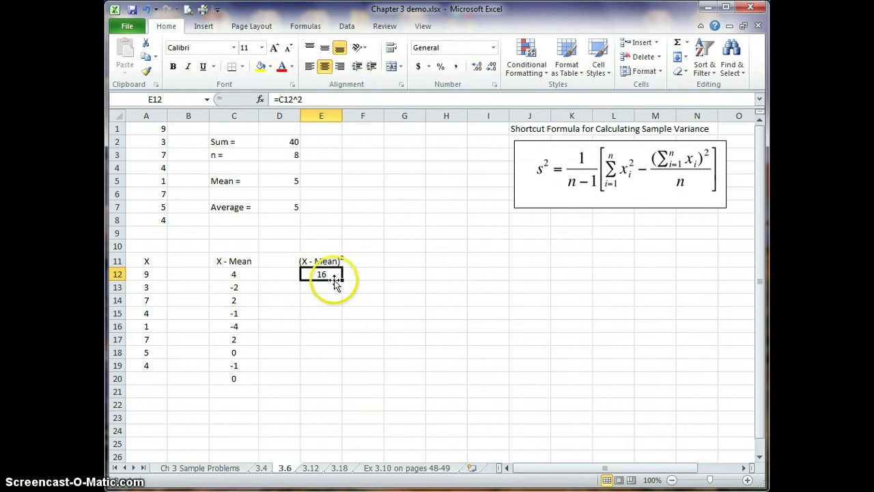
Review the formula in cell E12 and fill it down through E19 for the remaining squared deviations.
click(329, 101)
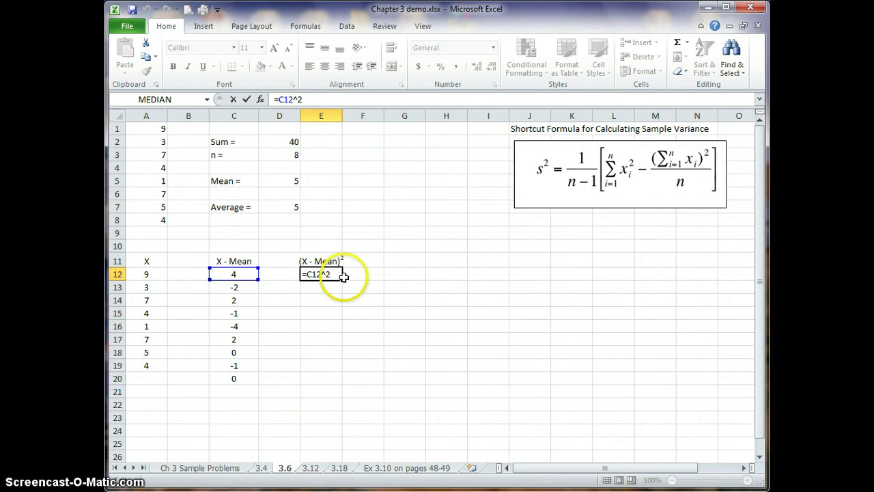
key(ctrl+Return)
drag(342, 280, 346, 371)
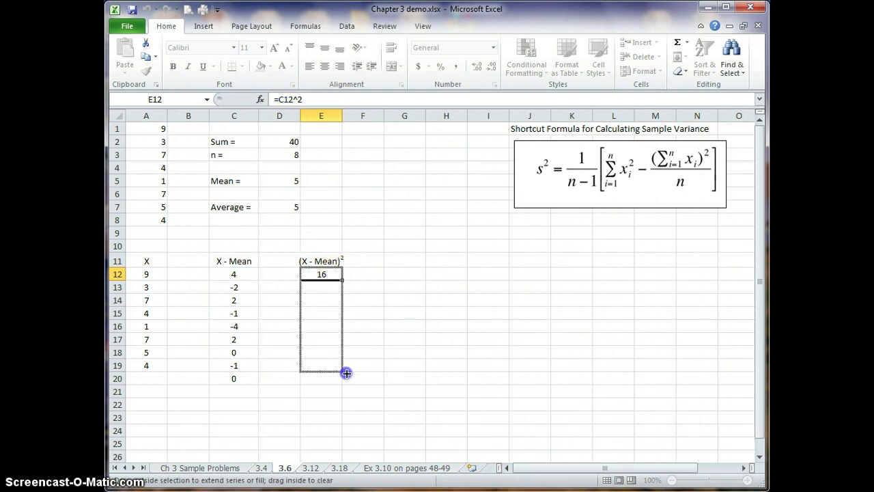
drag(346, 373, 347, 374)
Total the squared deviations in cell E20 with the formula =SUM(E12:E19).
click(328, 377)
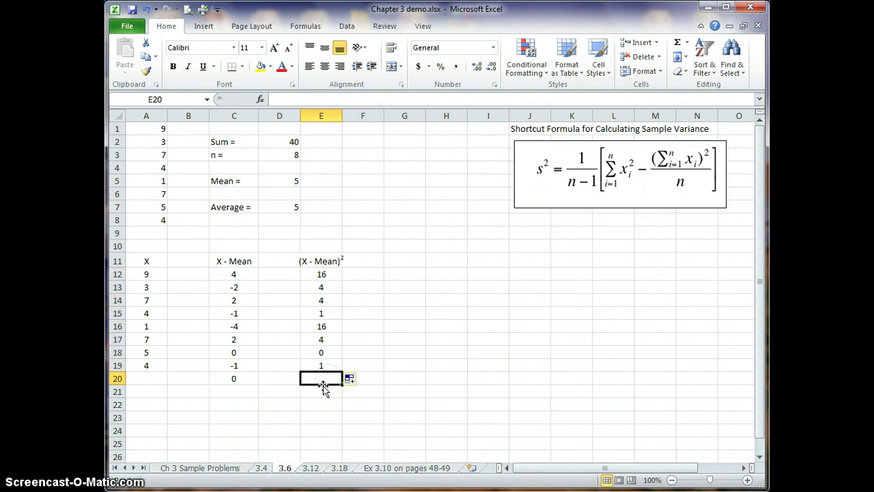
click(676, 43)
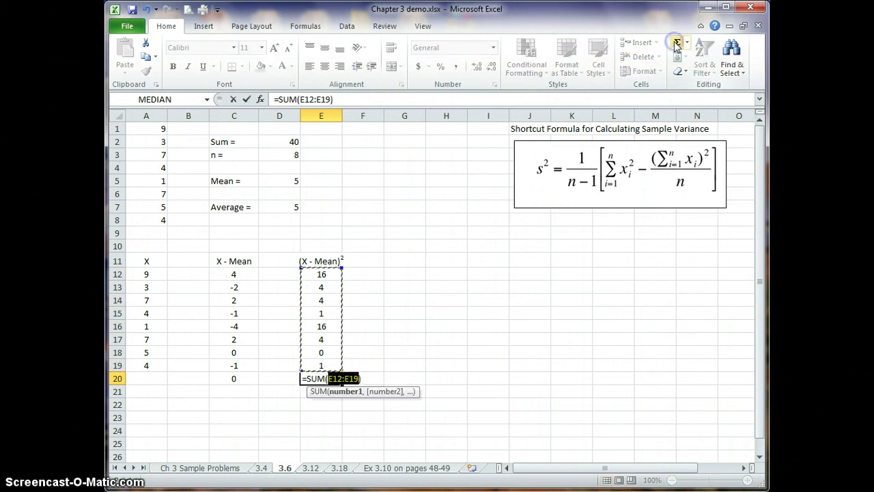
key(Return)
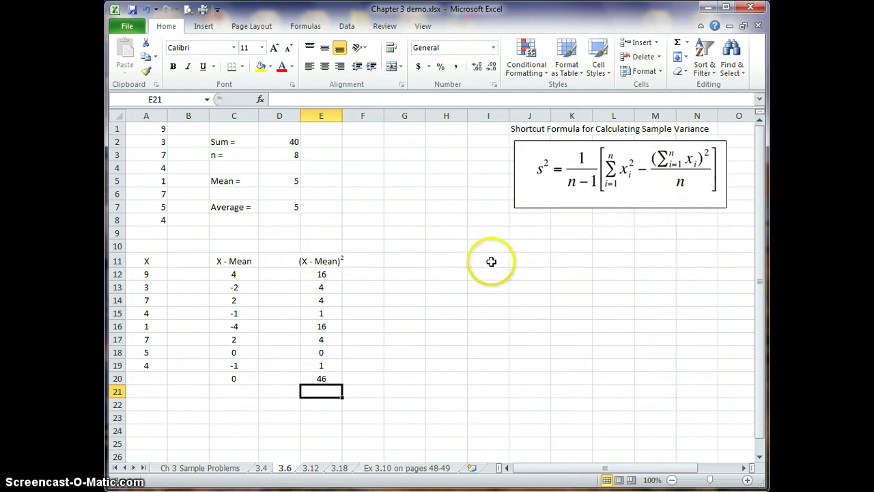
Bring the total of the squared deviations into cell H12 with the formula =E20.
click(439, 275)
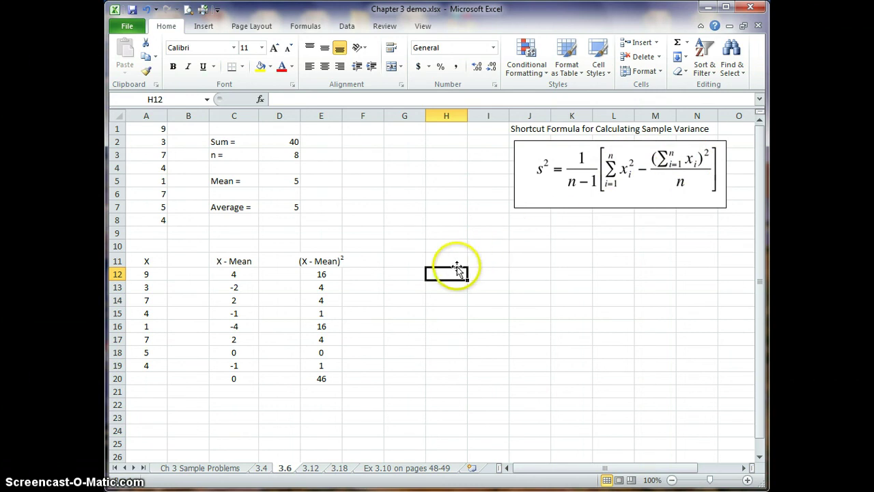
text(=)
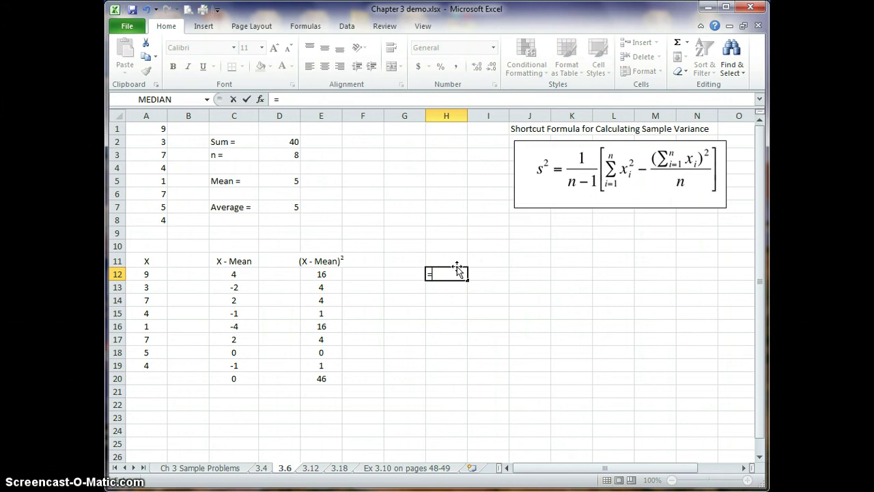
click(326, 383)
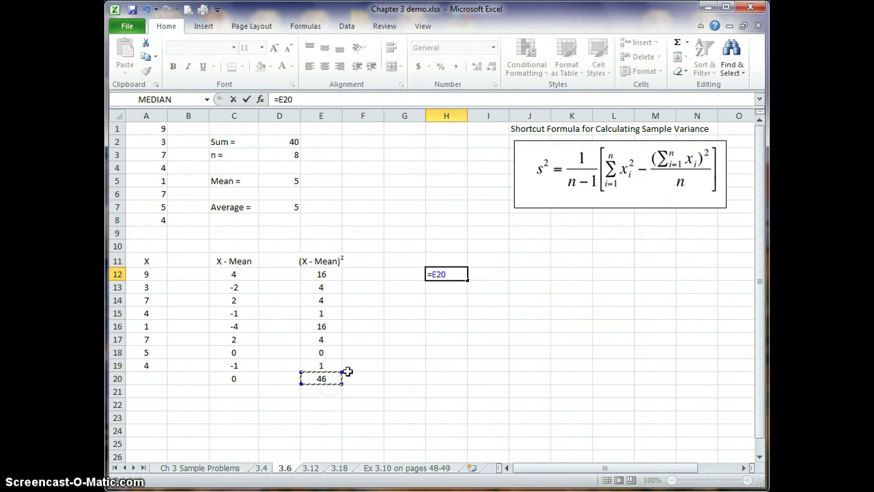
key(Return)
Enter the text label "1/(n-1) =" in cell G14.
click(403, 301)
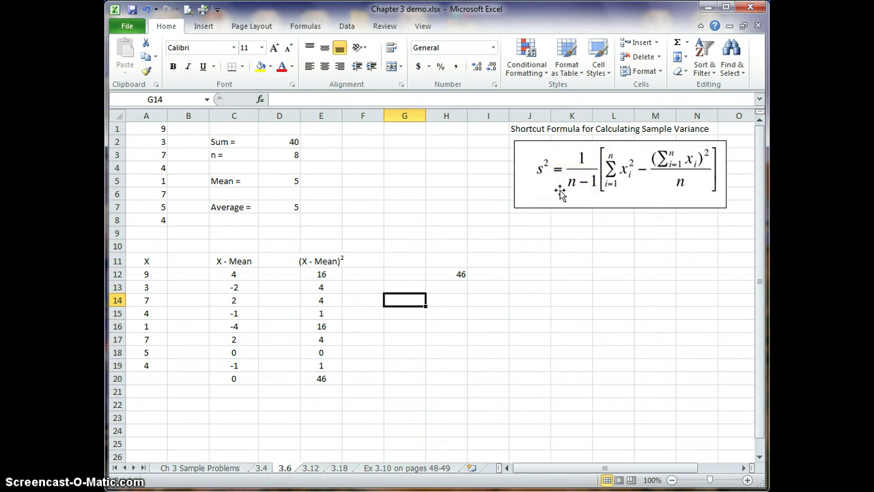
text('1/(n-1) =)
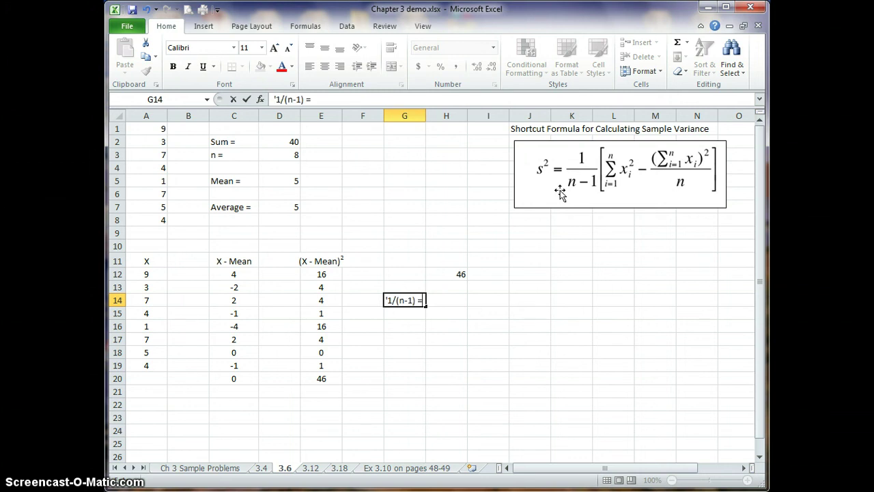
key(Return)
Enter 1/7 as text in cell H14 beside the 1/(n-1) label.
key(Up)
key(Right)
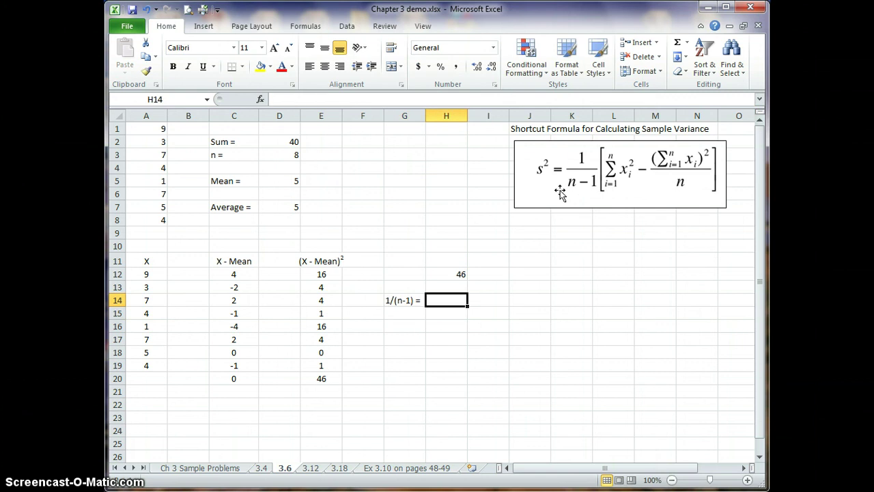
click(289, 156)
click(449, 301)
text(7)
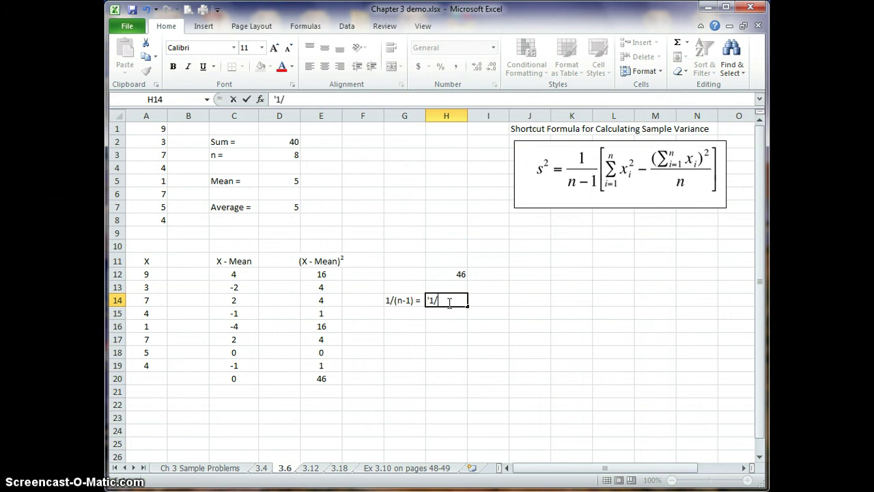
key(Return)
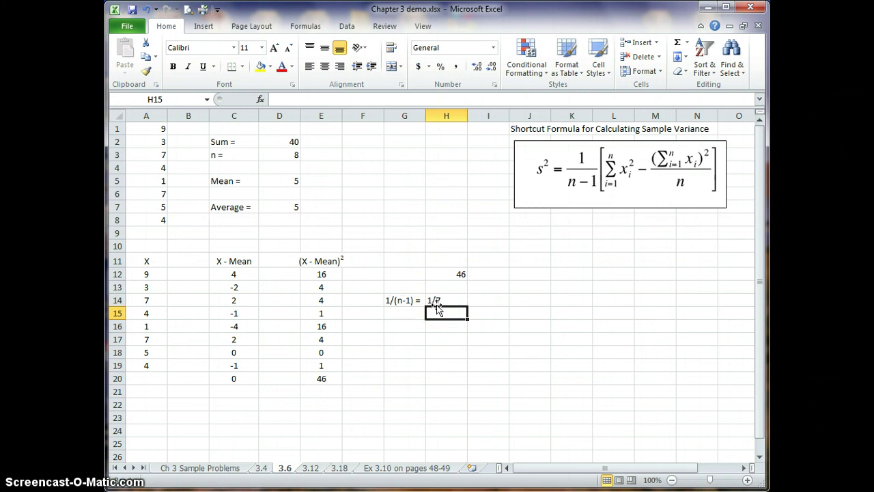
Replace the text entry in cell H14 with the number 7.
click(441, 300)
text(7)
key(Return)
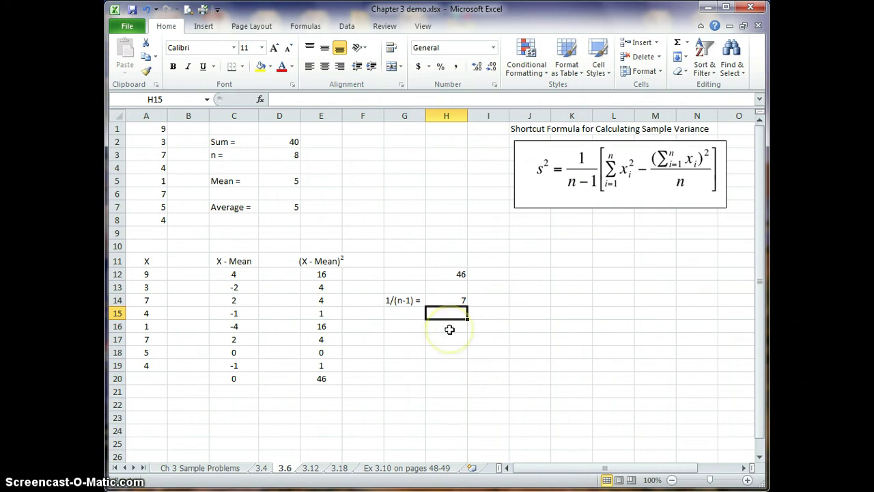
Enter the label "Variance =" in cell G16.
click(449, 329)
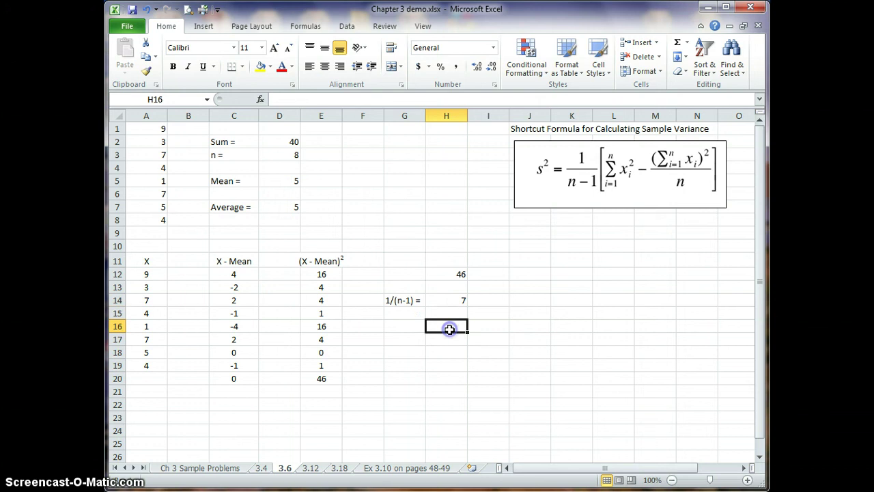
click(410, 331)
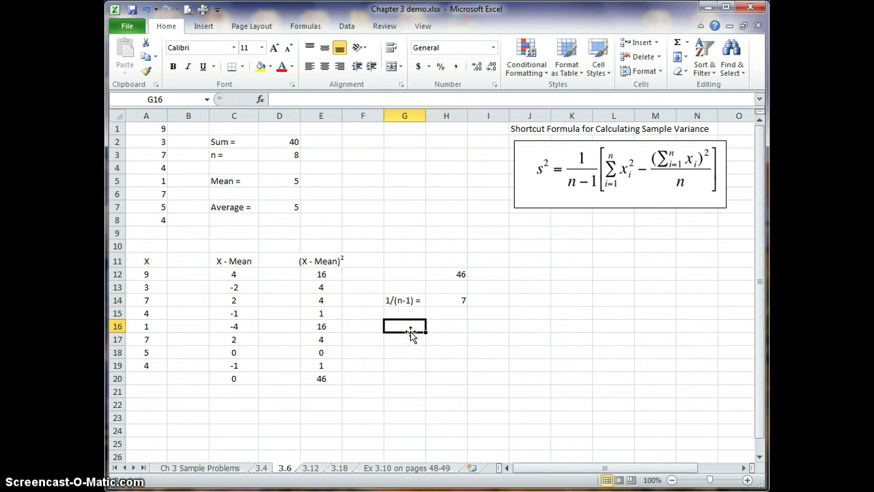
text(Var)
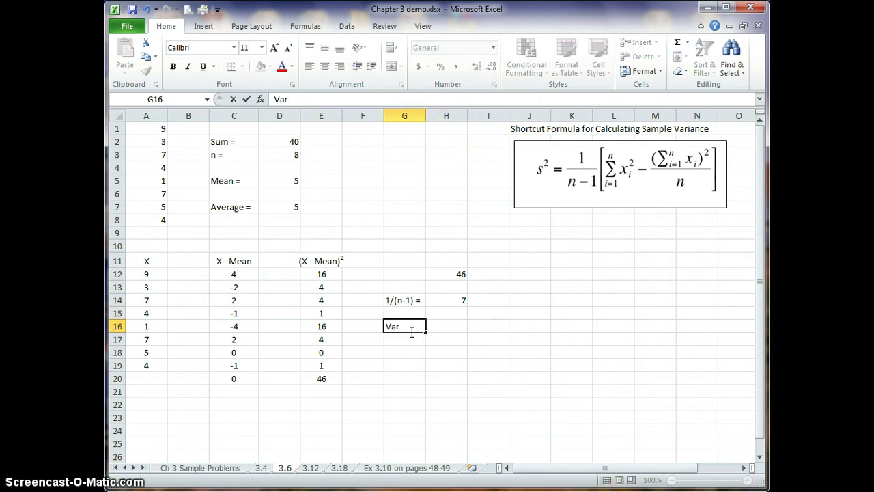
text(iance =)
key(Return)
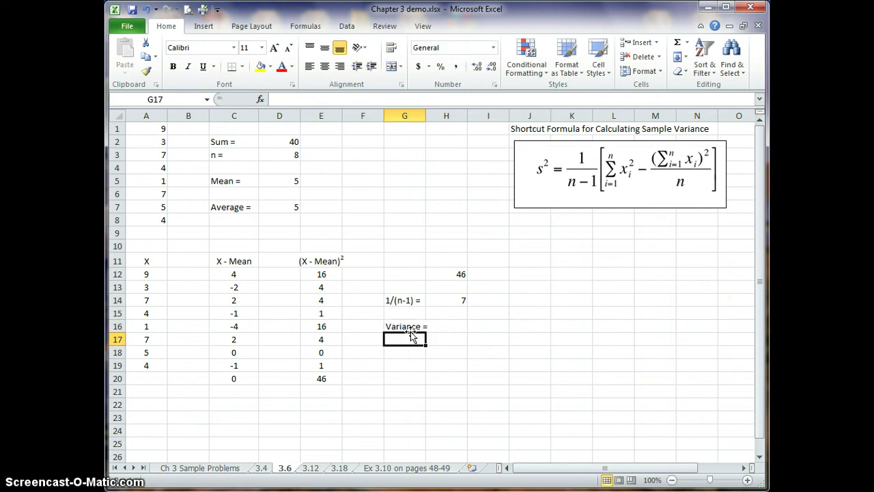
Calculate the sample variance in cell H16 with the formula =H12/H14.
key(Up)
key(Right)
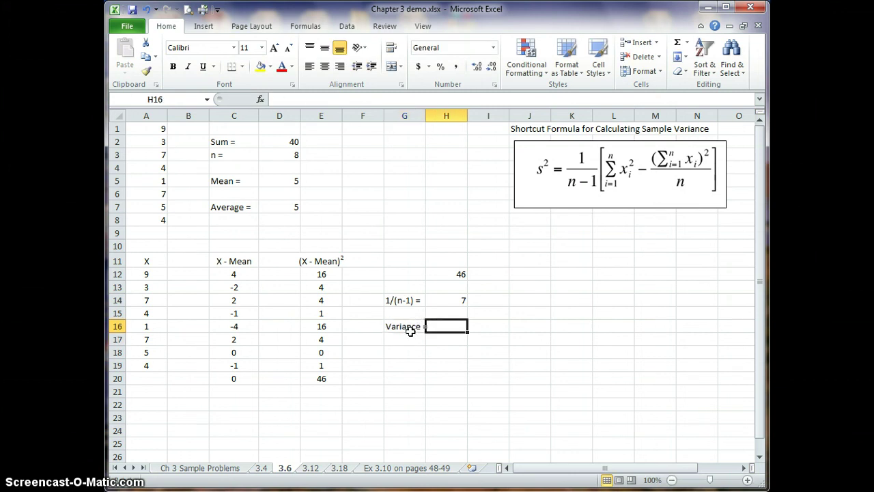
text(=)
click(445, 274)
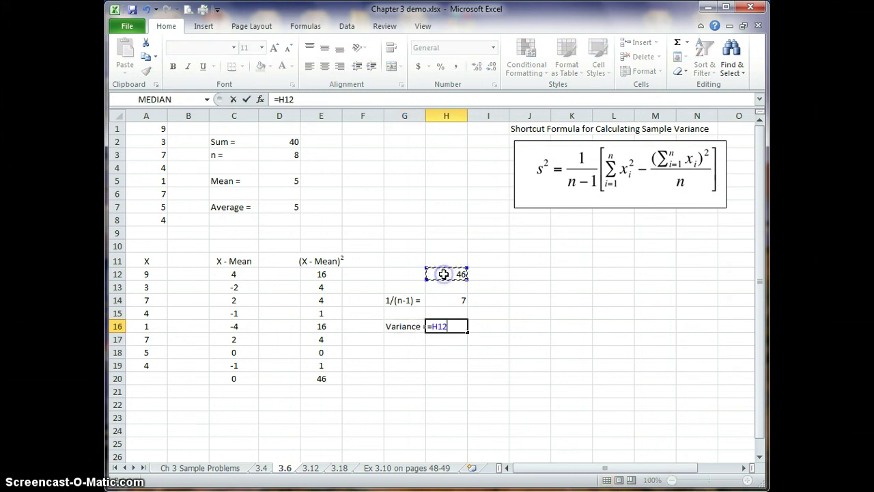
text(/)
click(453, 299)
key(Return)
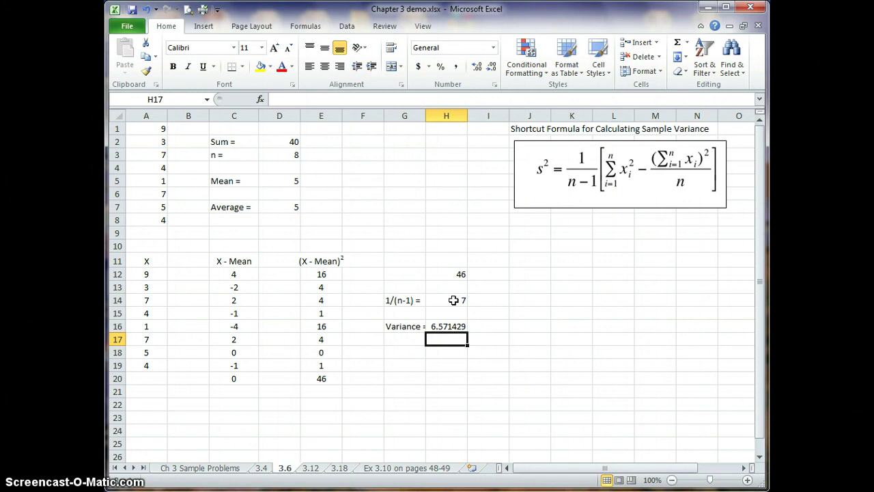
Enter the label "std dev =" in cell G18.
click(417, 356)
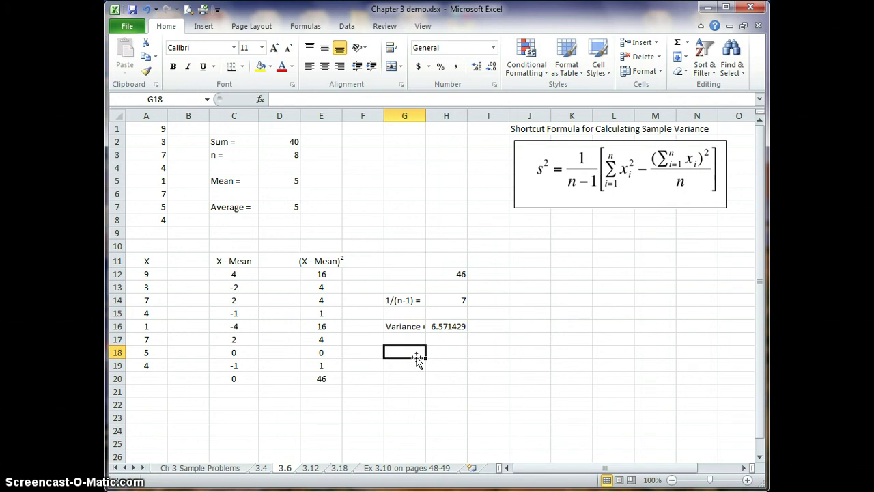
text(st)
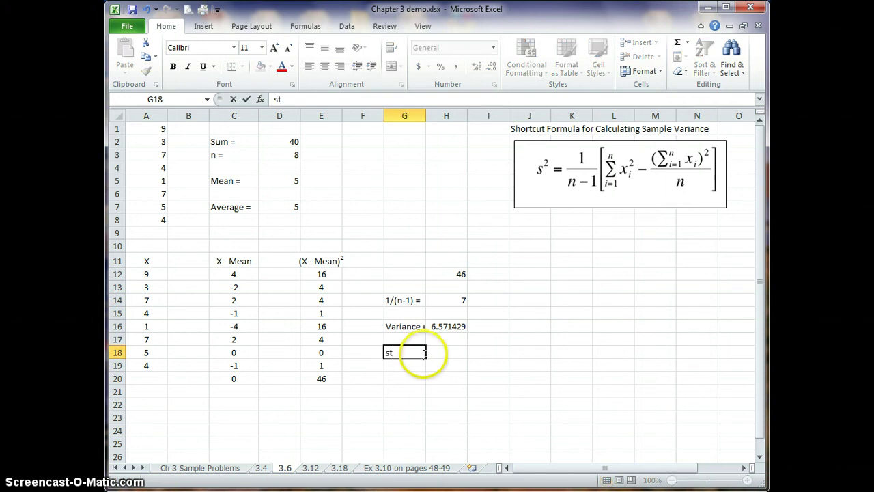
text(d dev =)
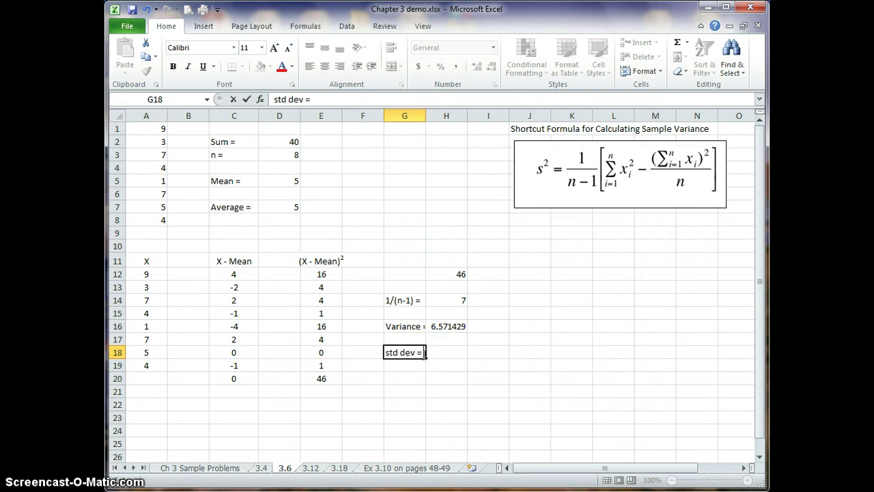
key(Tab)
Calculate the standard deviation in cell H18 with the formula =sqrt(H16).
text(=s)
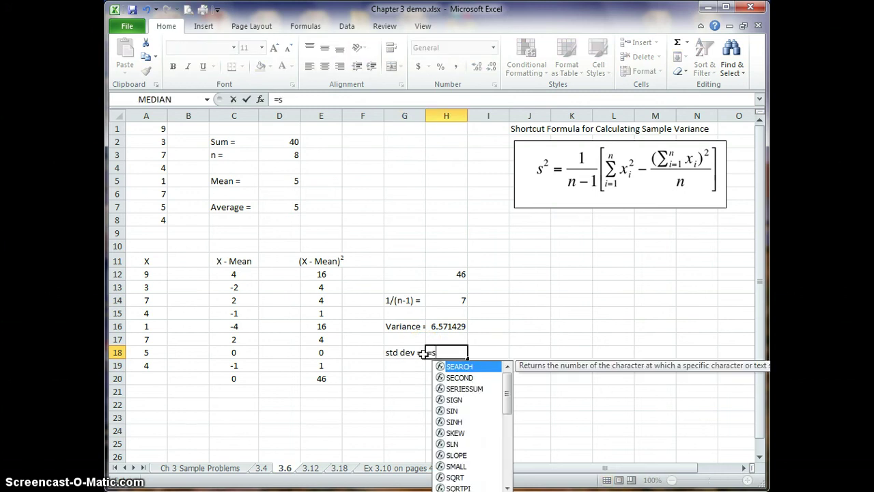
text(qr)
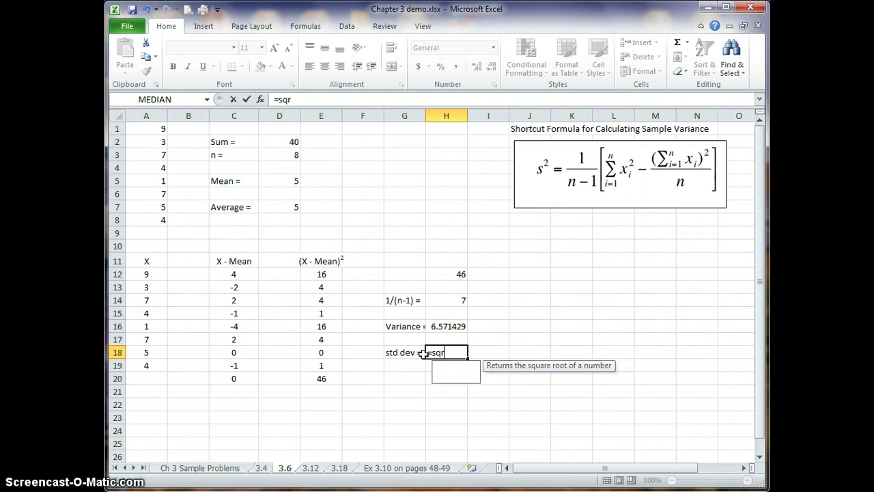
text(t()
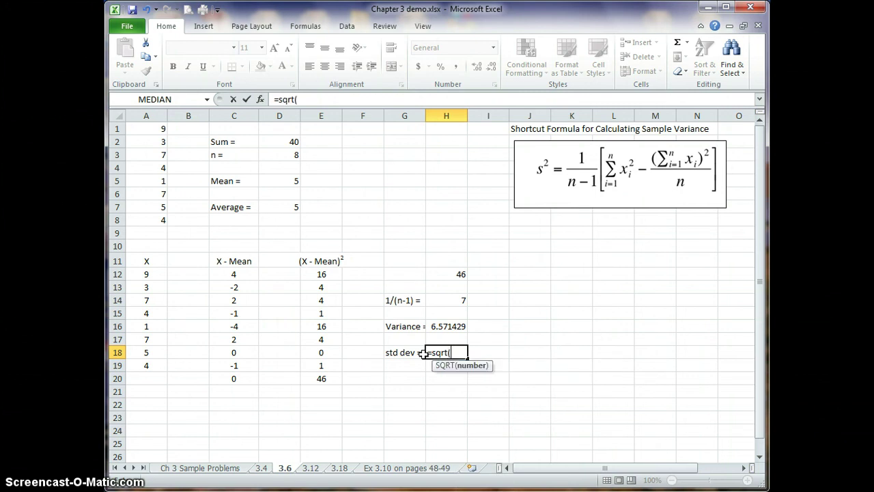
click(450, 325)
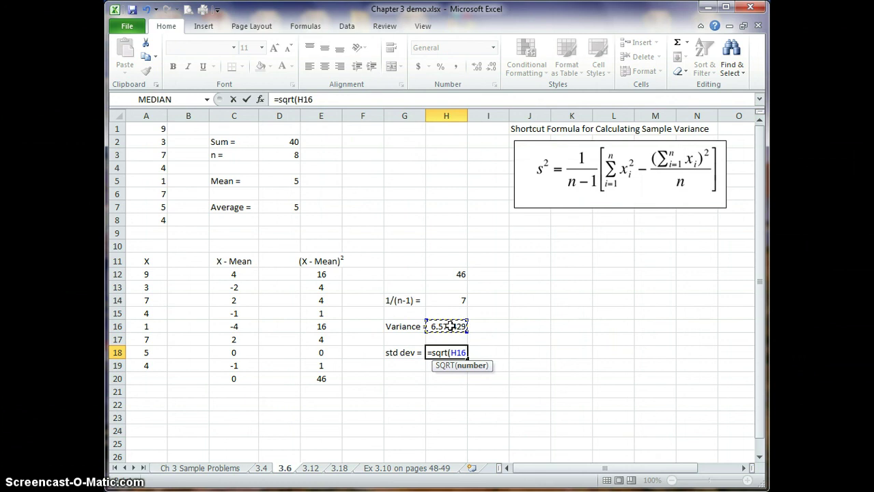
text())
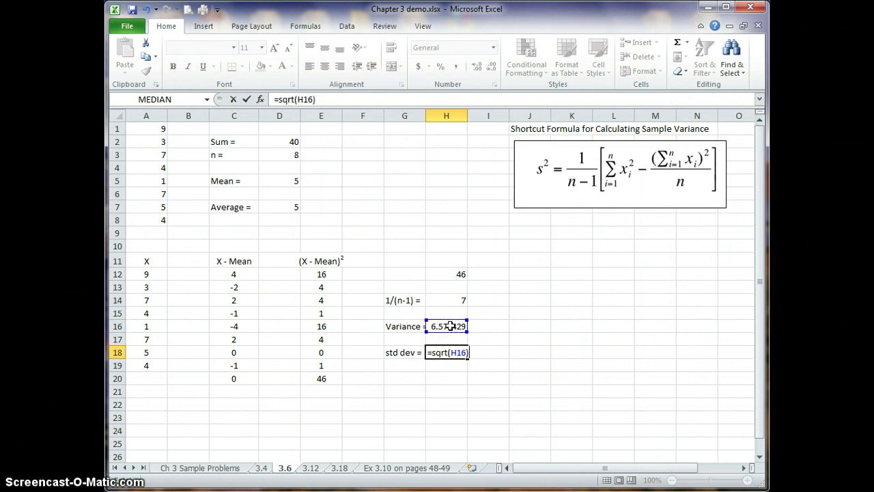
key(Return)
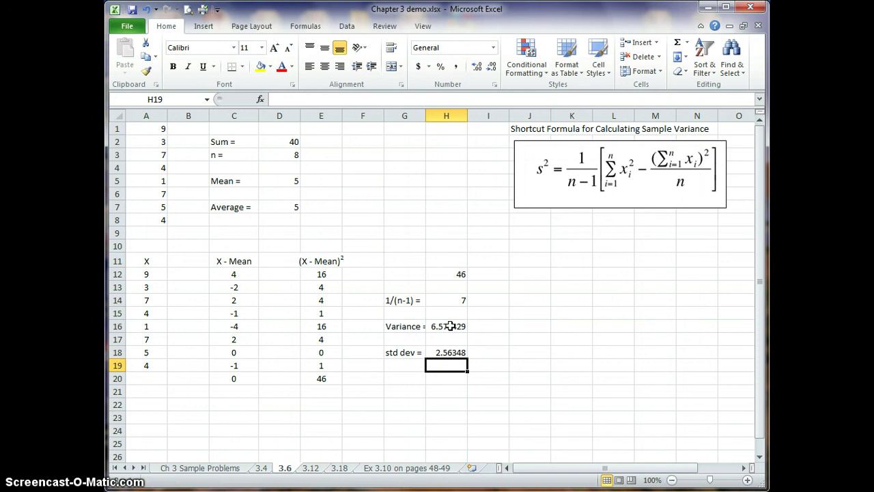
Enter a second "std dev =" label in cell G20.
key(Down)
key(Left)
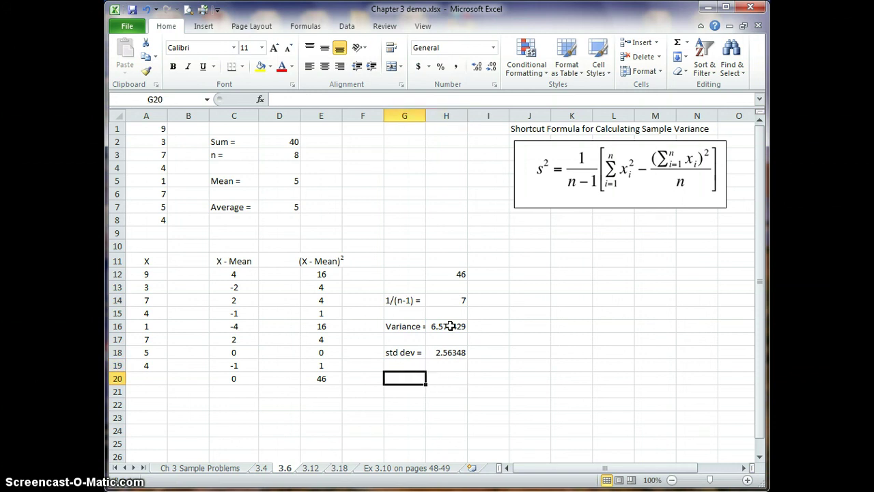
text(std dev =)
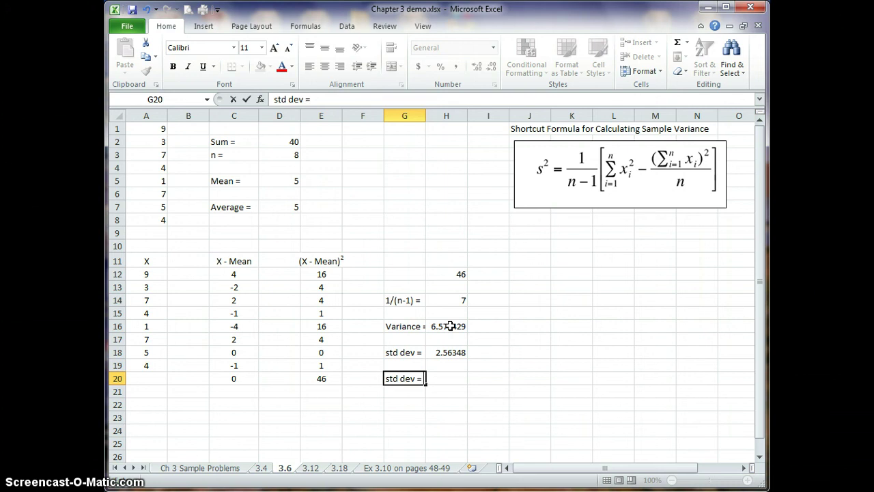
key(Tab)
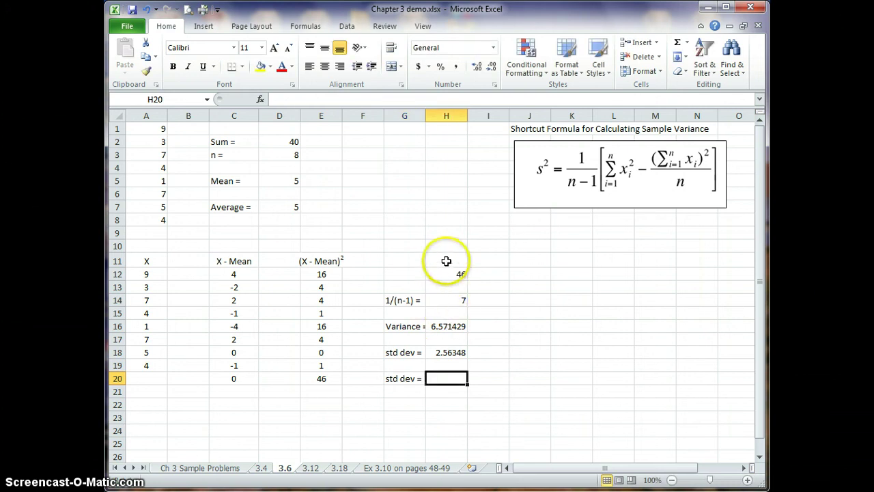
Calculate the sample standard deviation in cell H20 with the formula =STDEV.S(A1:A8).
text(=s)
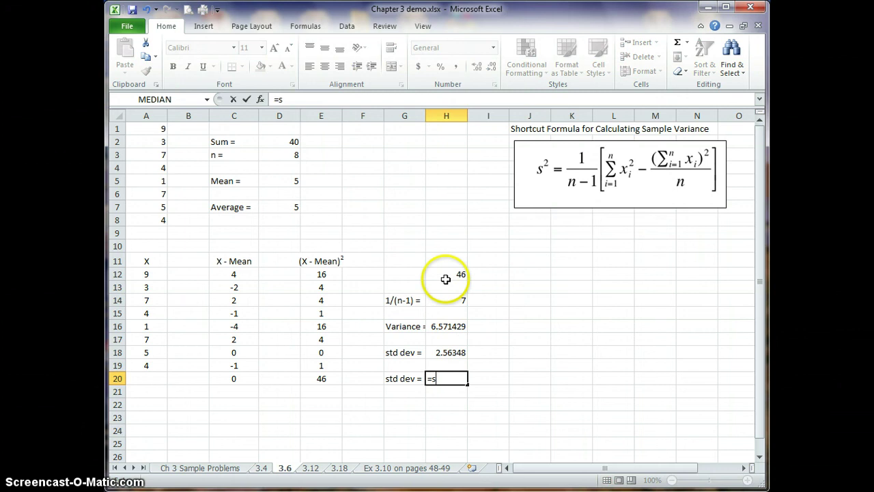
text(t)
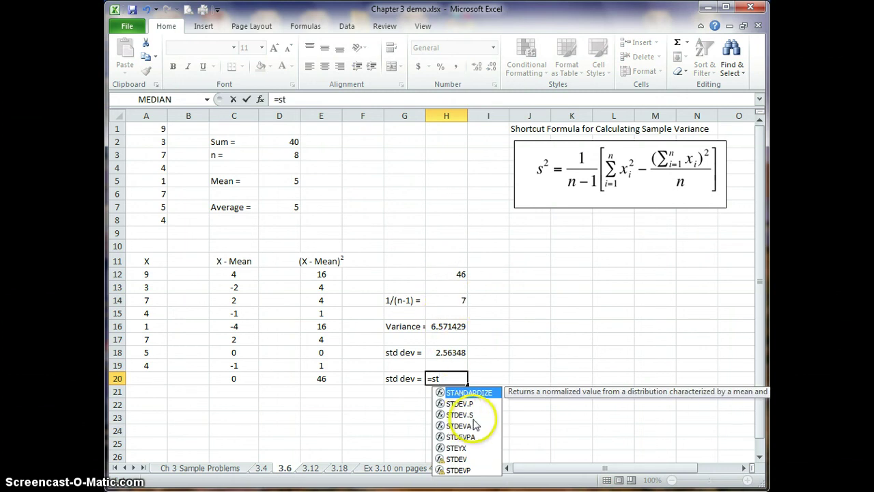
click(466, 416)
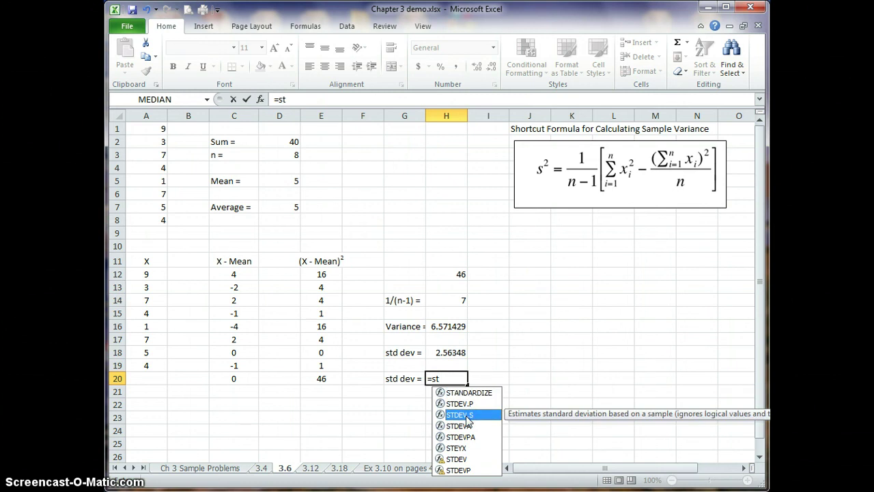
double_click(467, 415)
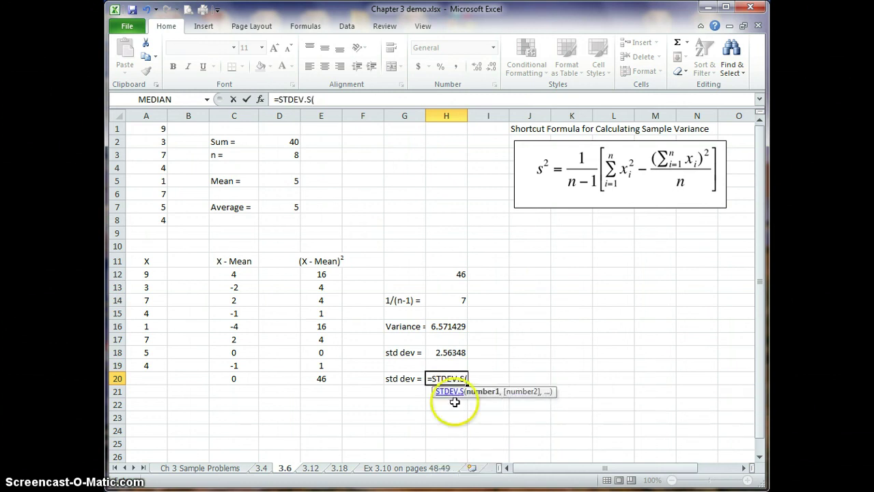
drag(146, 127, 156, 225)
text())
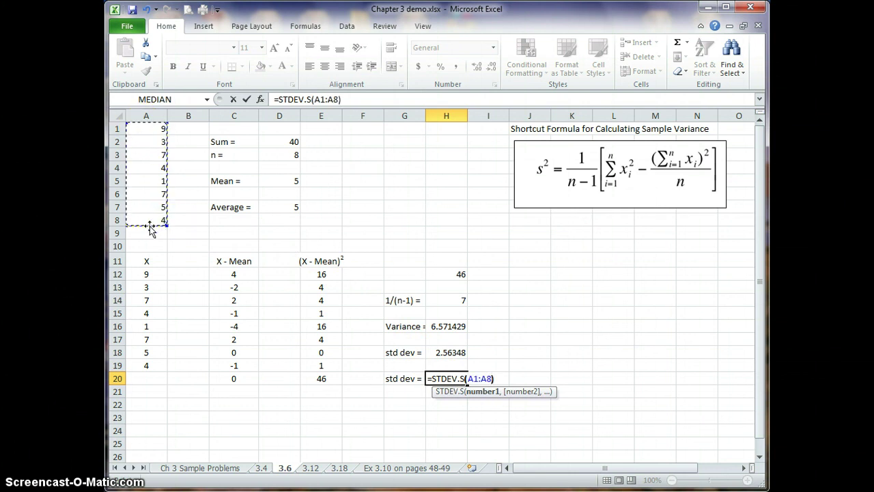
click(246, 99)
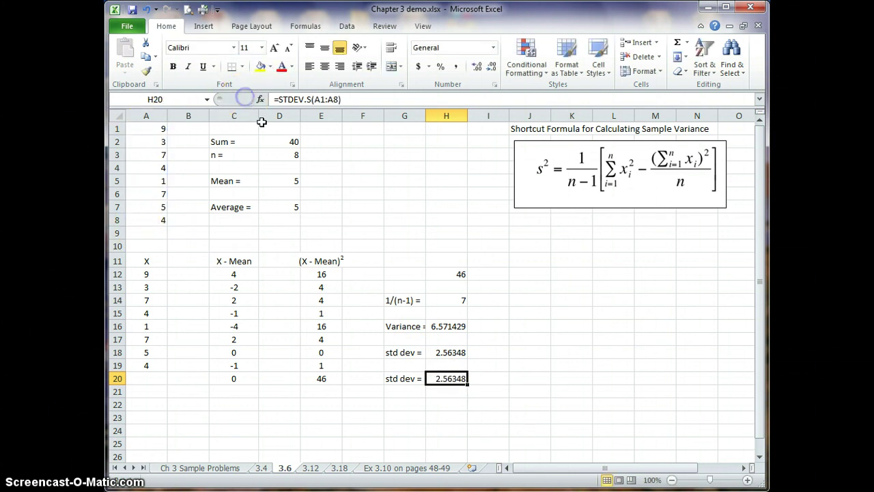
Calculate the standard deviation in cell H21 with the compatibility function formula =STDEV(A1:A8).
click(439, 393)
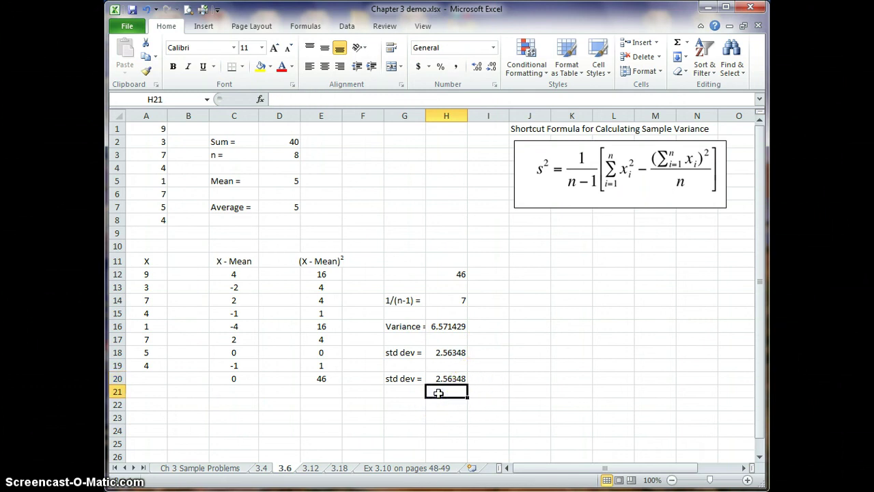
text(=st)
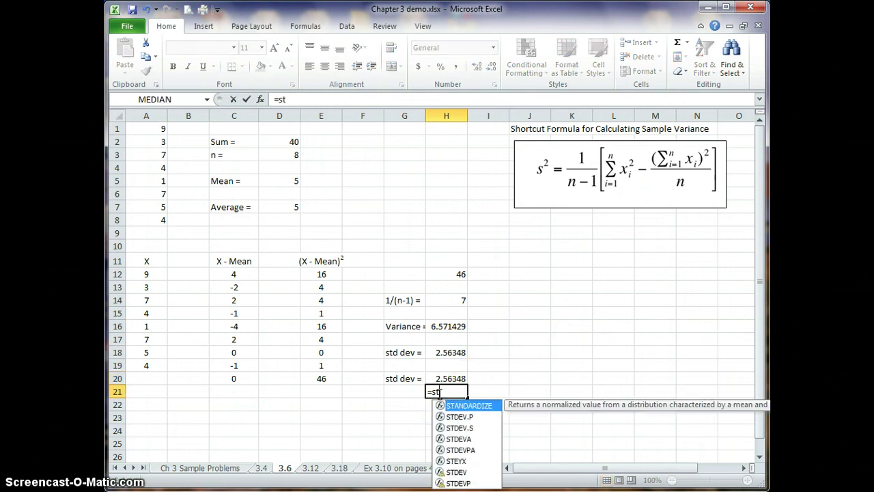
click(462, 474)
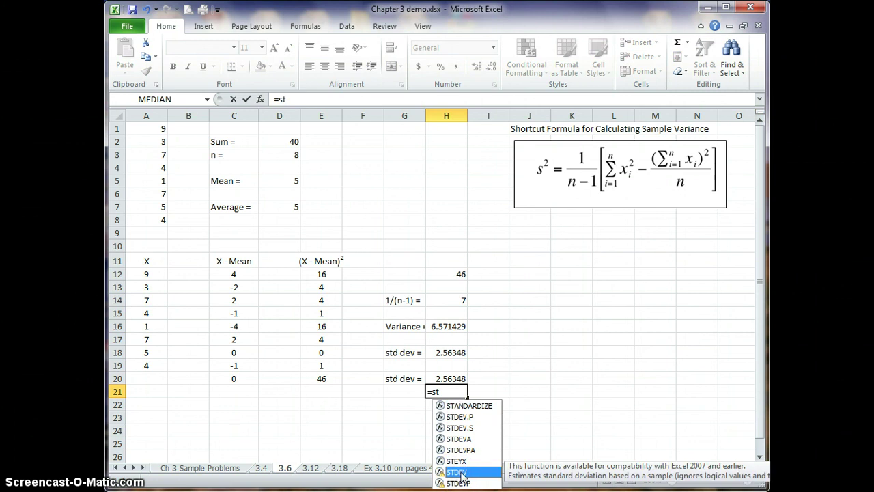
double_click(461, 474)
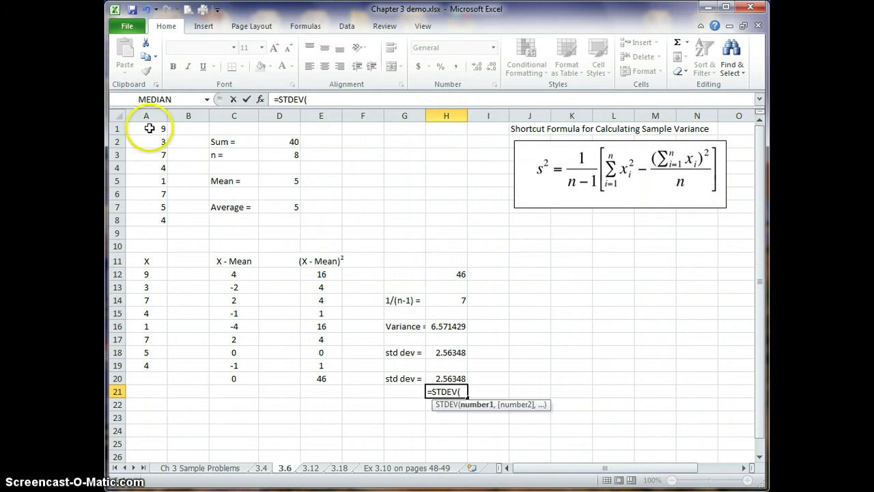
drag(149, 129, 158, 218)
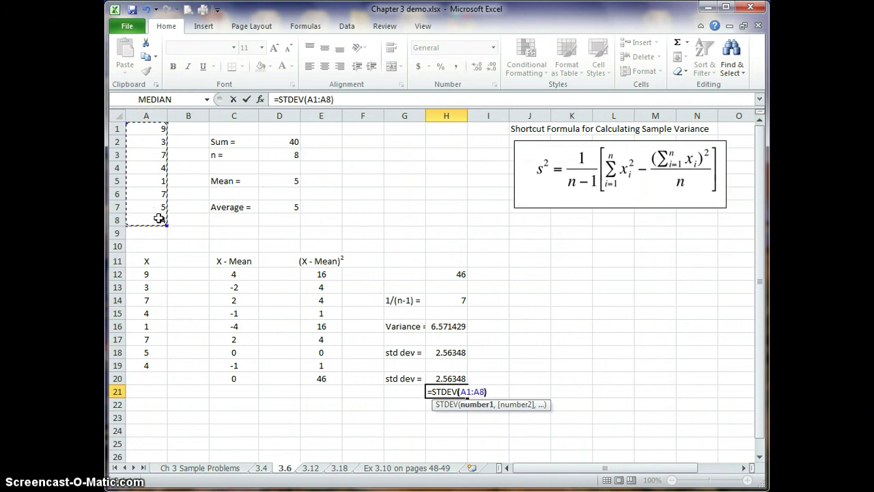
text())
key(Return)
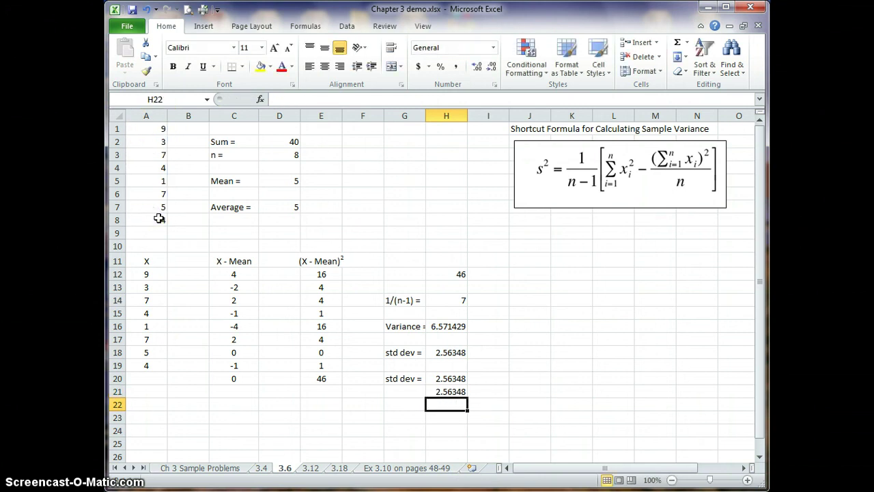
Calculate the sample variance in cell J16 with the formula =VAR(A1:A8) and move it to cell I16.
click(517, 326)
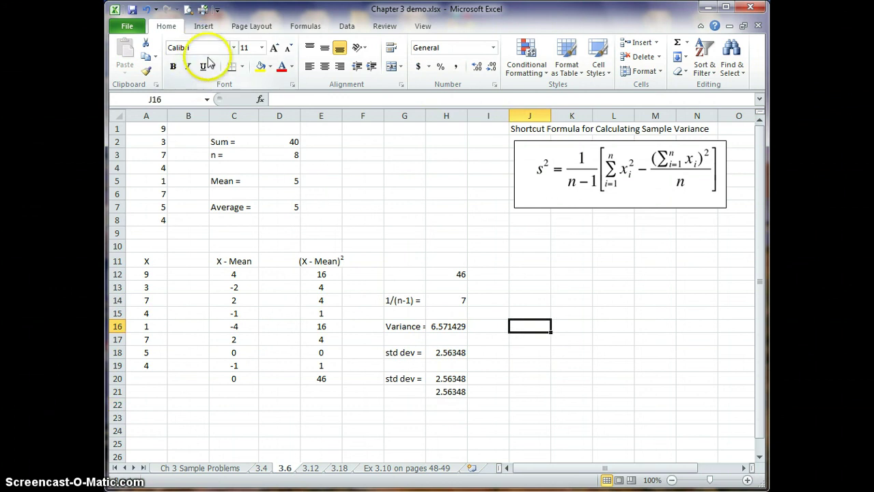
text(=)
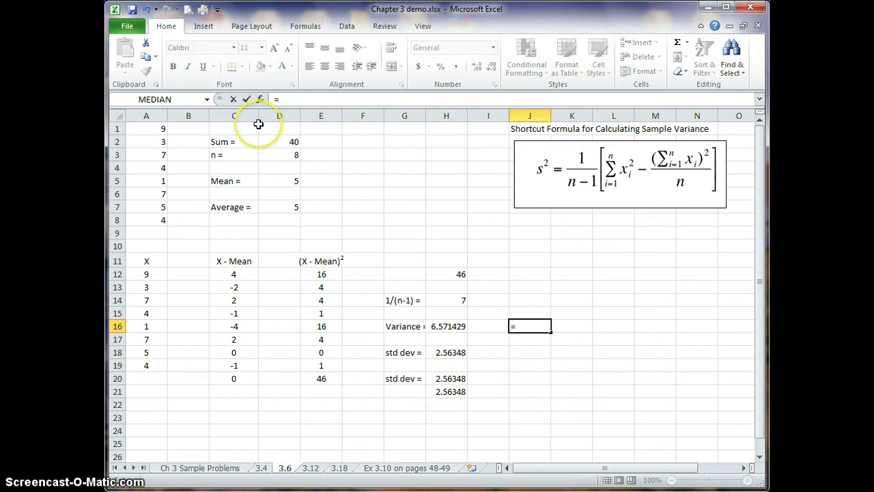
text(va)
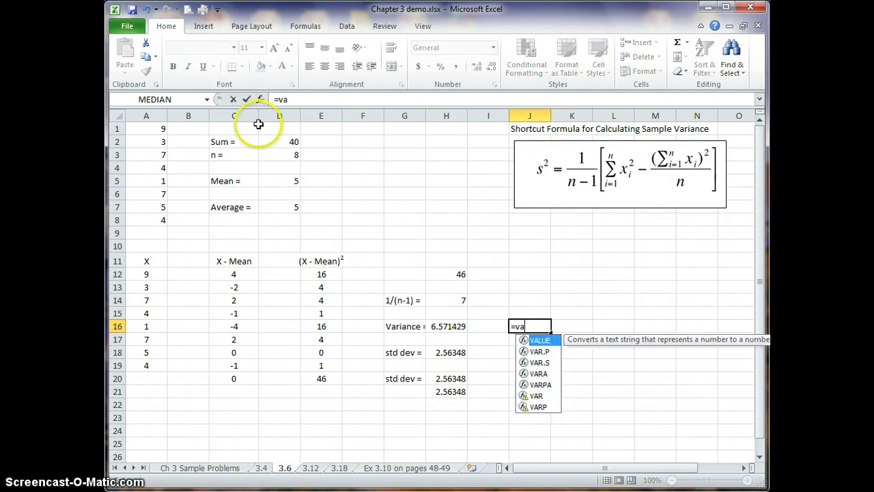
double_click(536, 396)
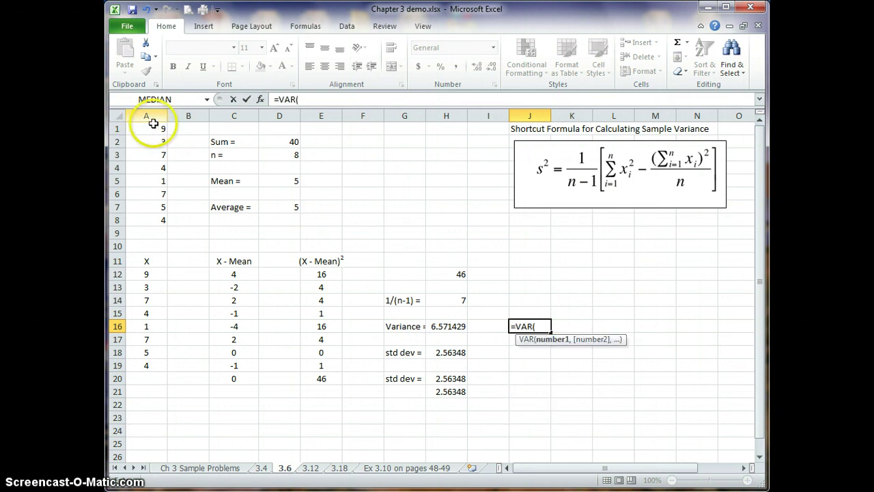
drag(161, 129, 161, 226)
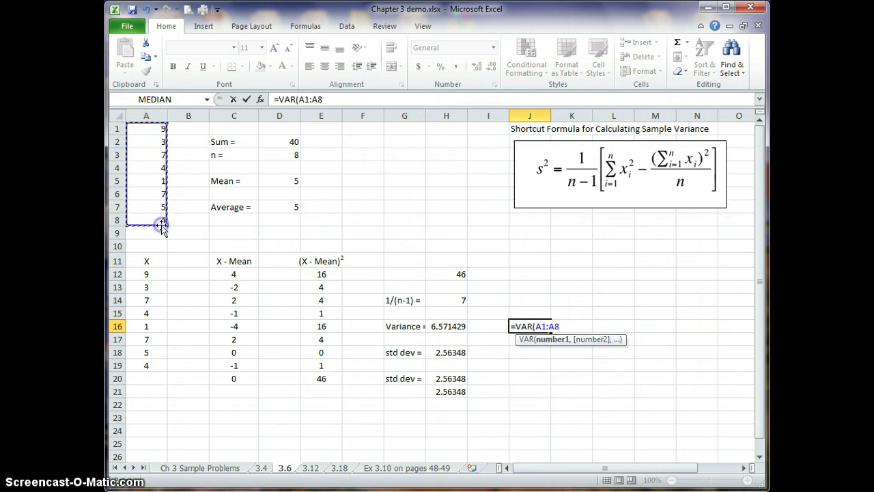
text())
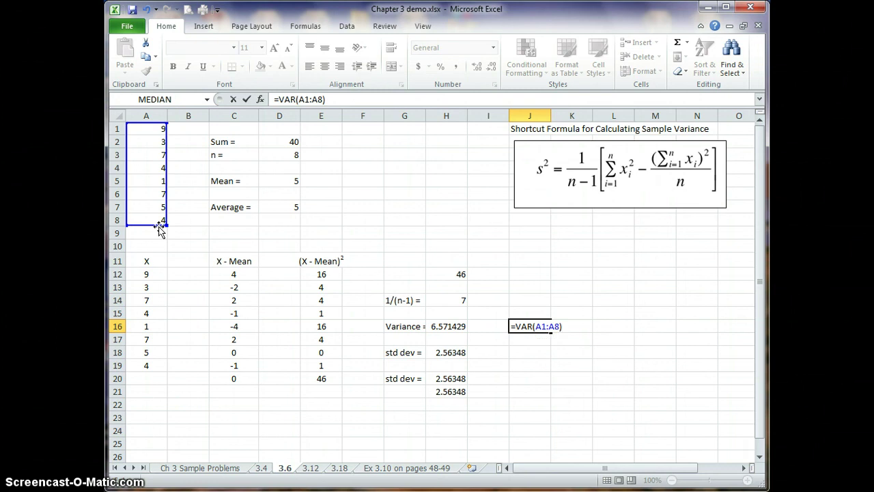
click(247, 99)
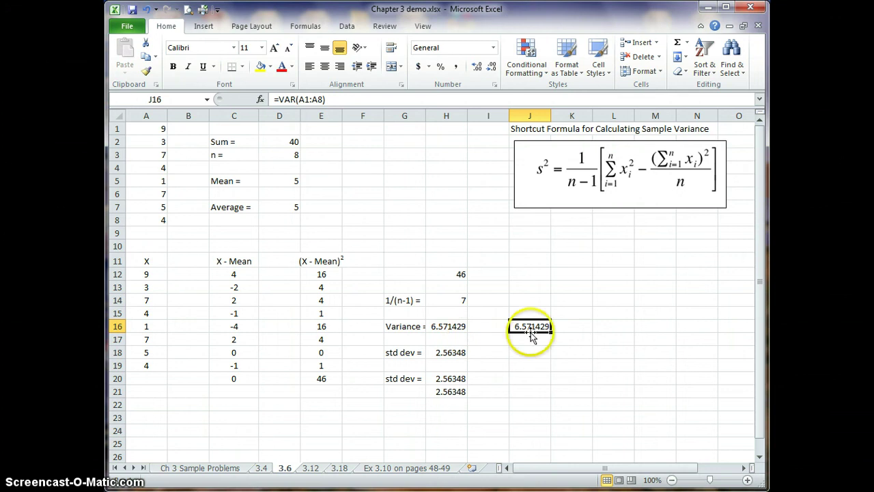
drag(533, 326, 497, 328)
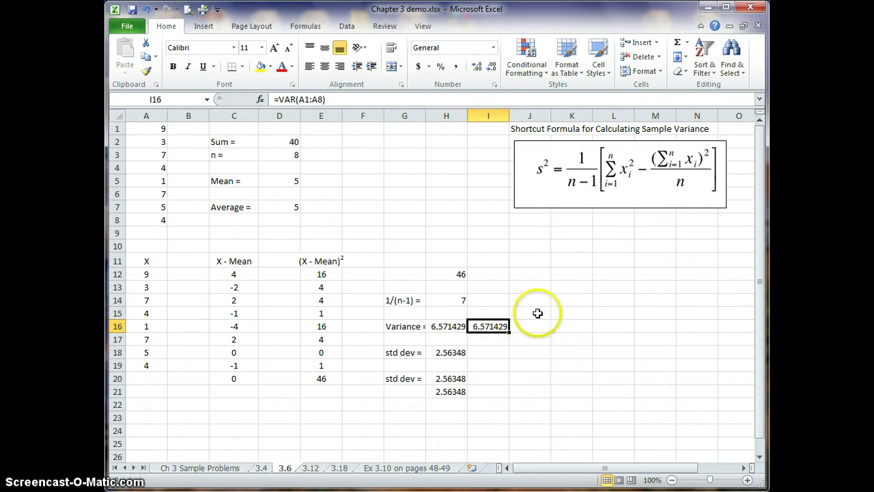
Generate Descriptive Statistics for A1:A8 with summary statistics and output range K10, and widen column K to fit the labels.
click(559, 247)
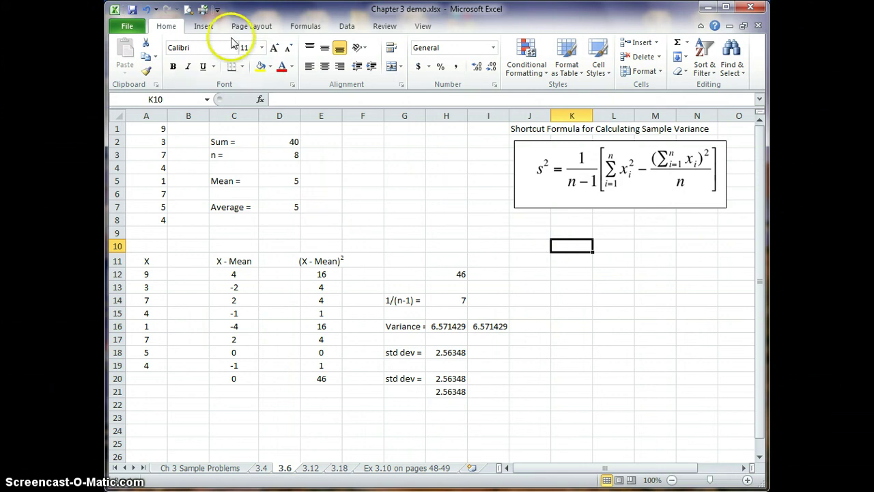
click(347, 27)
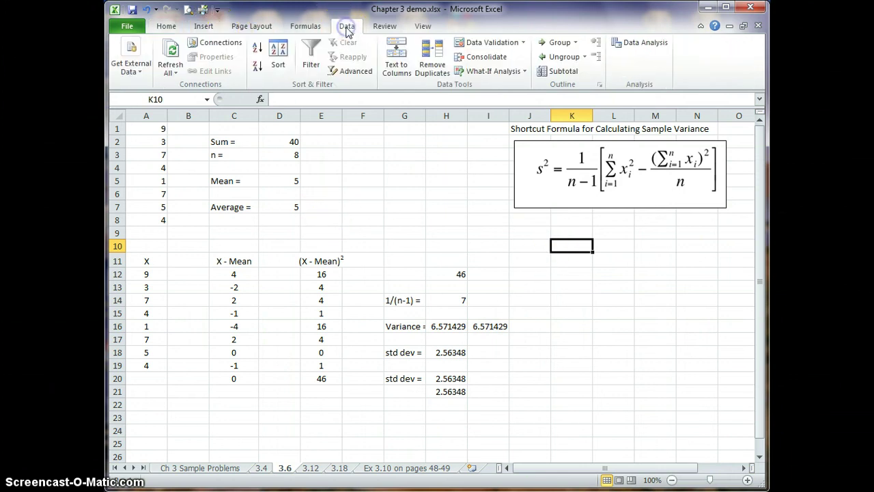
click(639, 44)
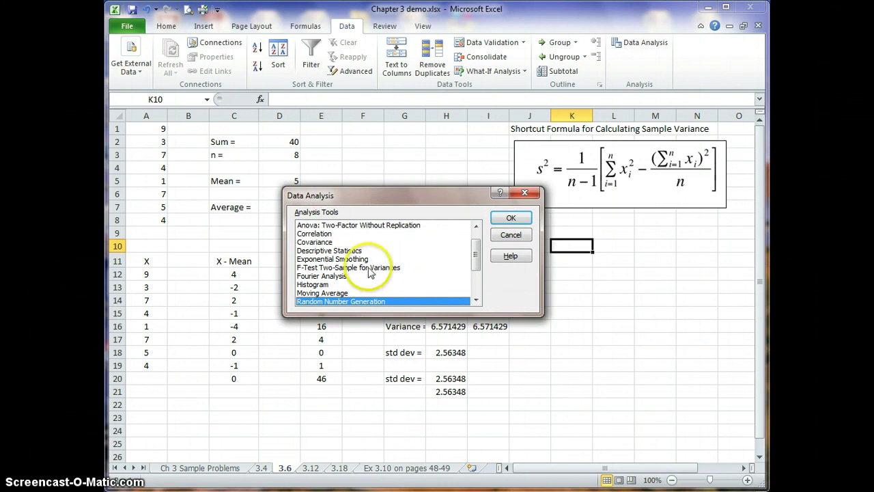
click(350, 251)
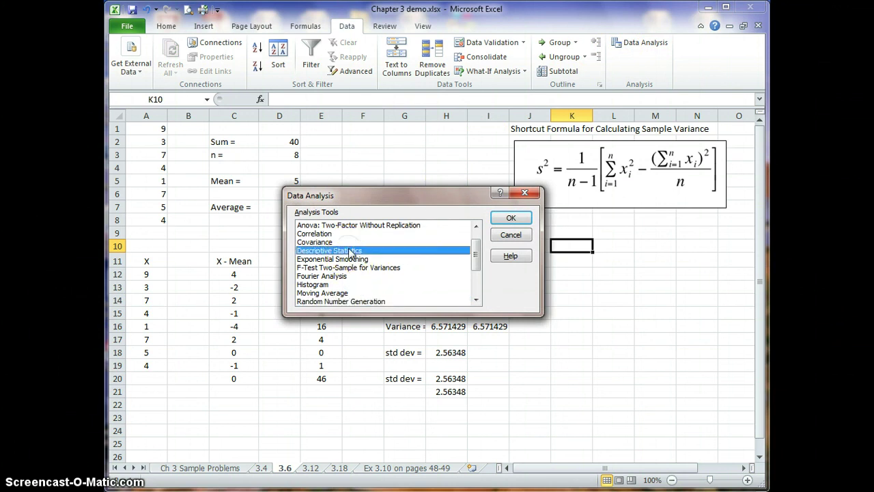
click(511, 216)
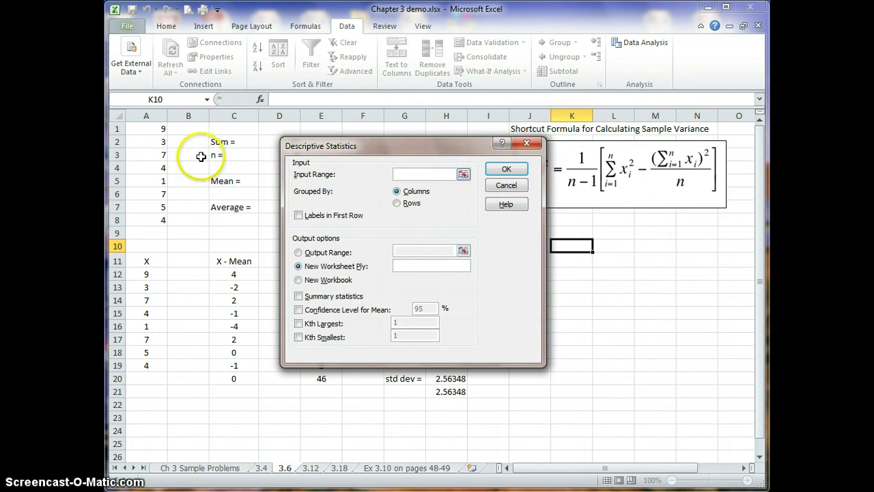
drag(153, 125, 154, 216)
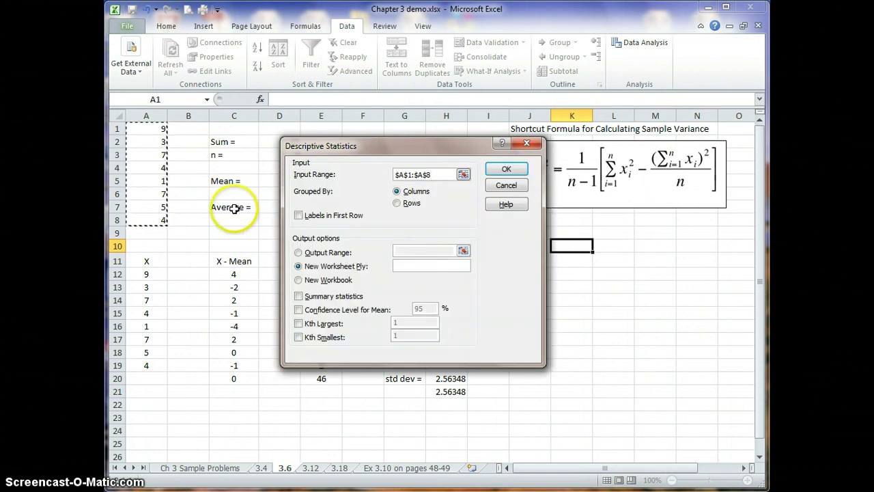
click(300, 252)
click(443, 250)
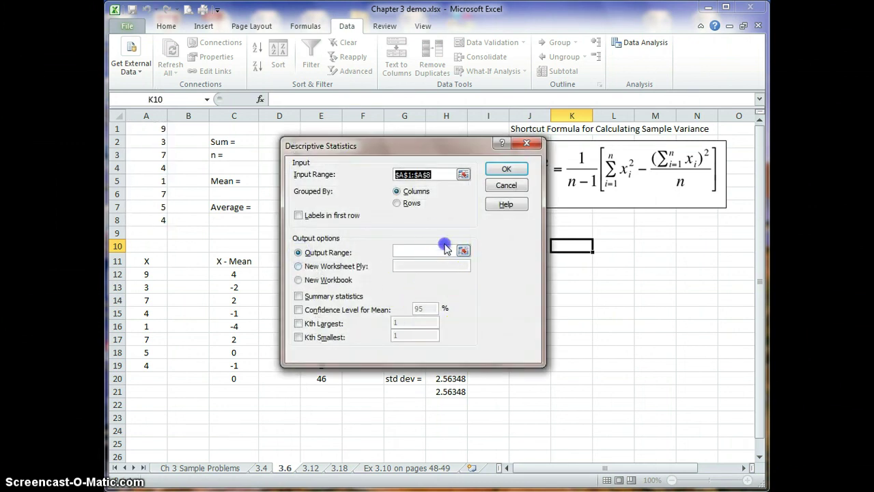
click(570, 245)
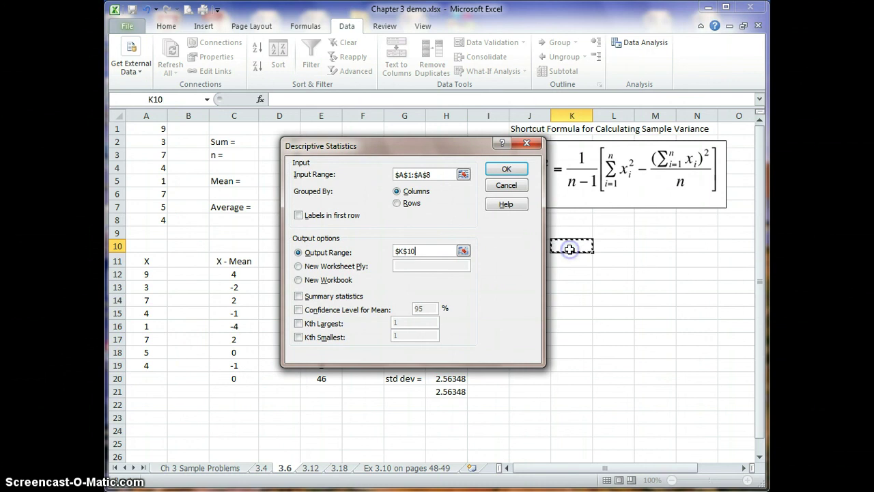
click(298, 295)
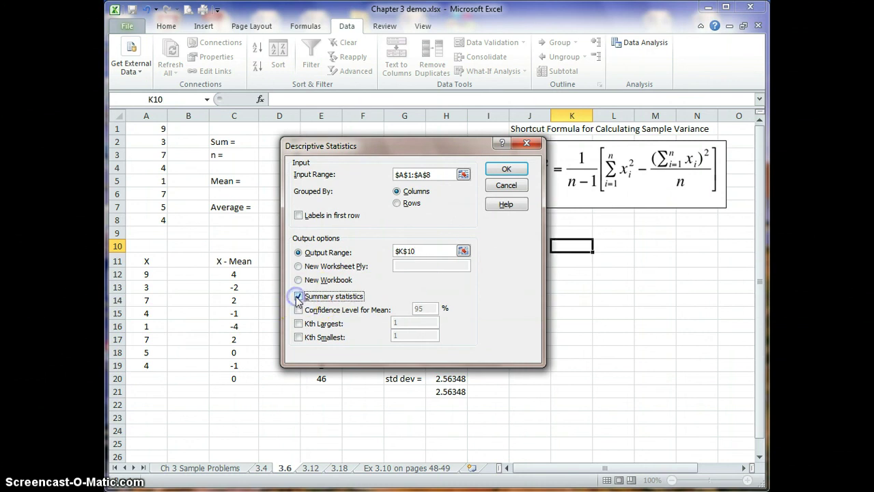
click(506, 171)
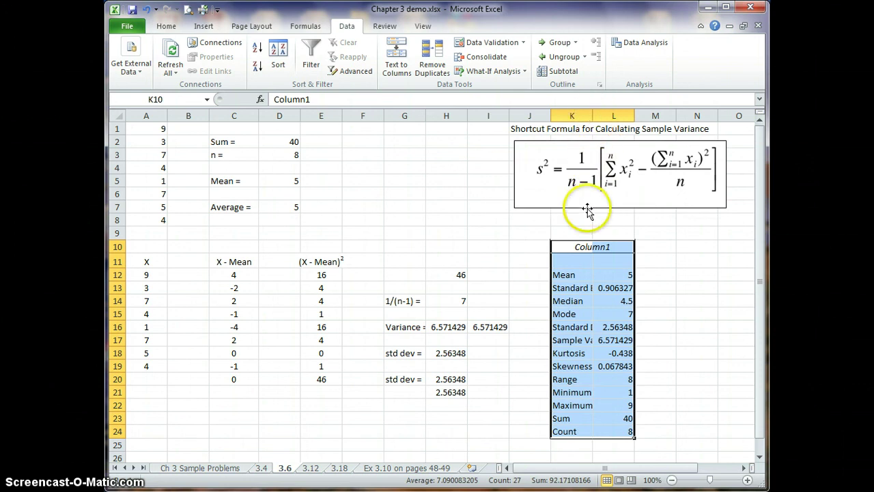
drag(592, 116, 618, 118)
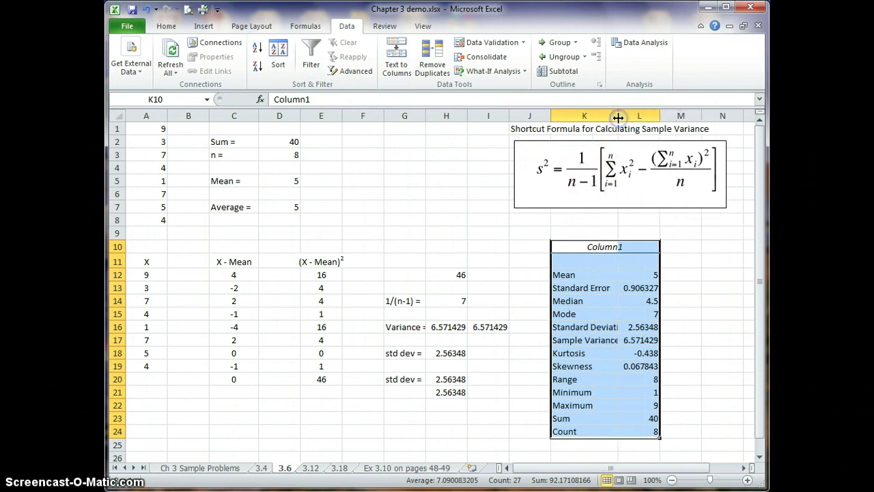
Examine the mean, count, sum, standard deviation and sample variance values in the descriptive statistics table.
click(635, 322)
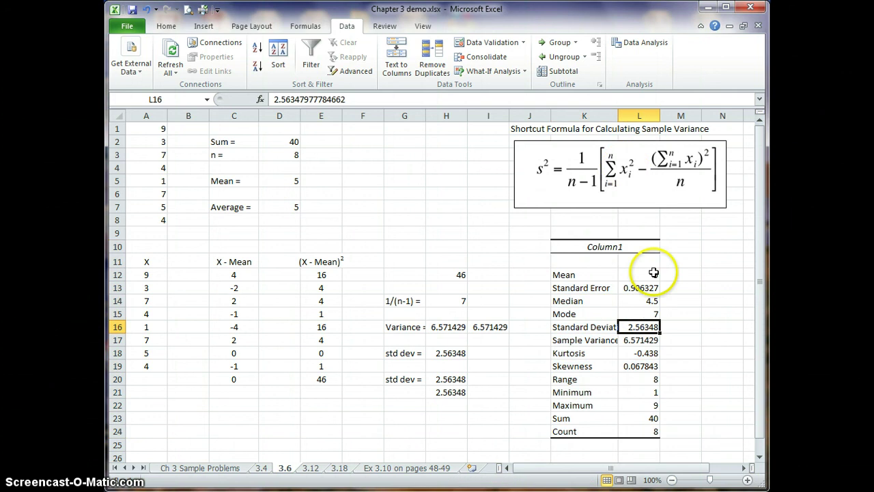
click(653, 273)
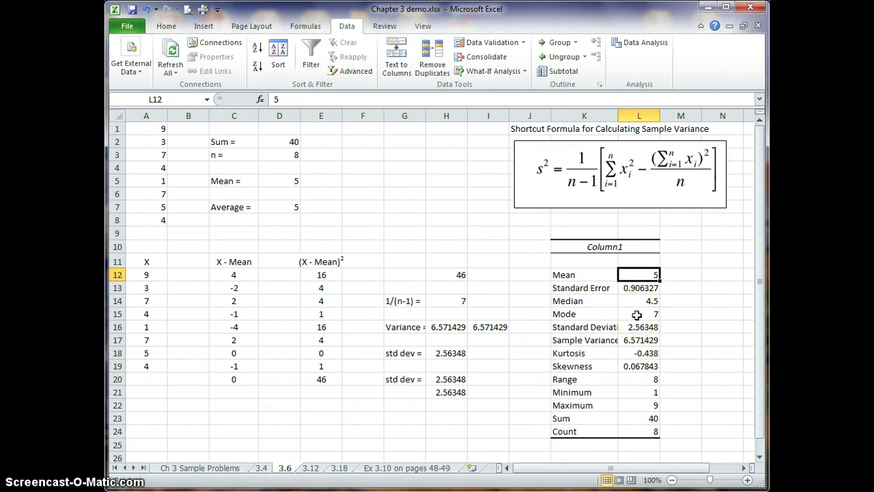
click(650, 431)
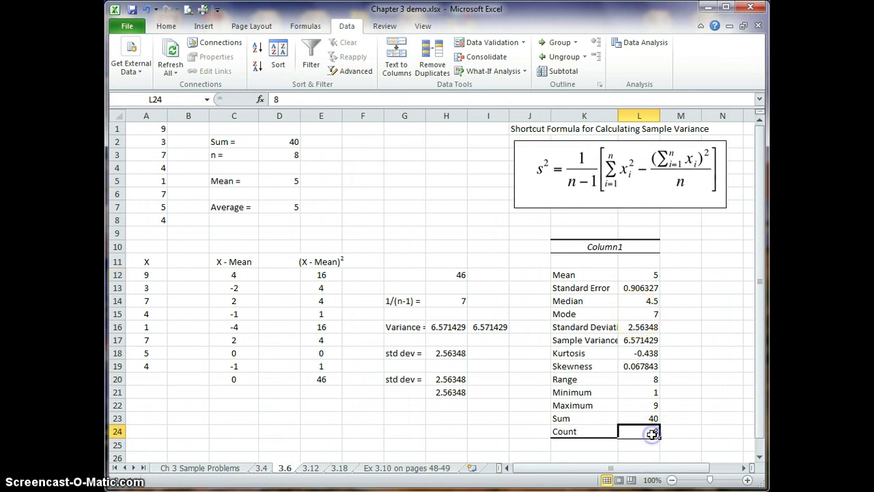
click(642, 418)
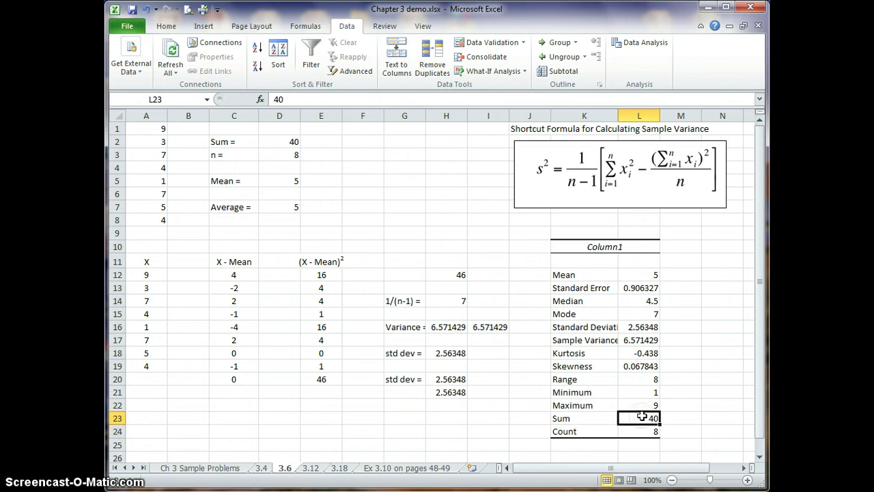
click(640, 330)
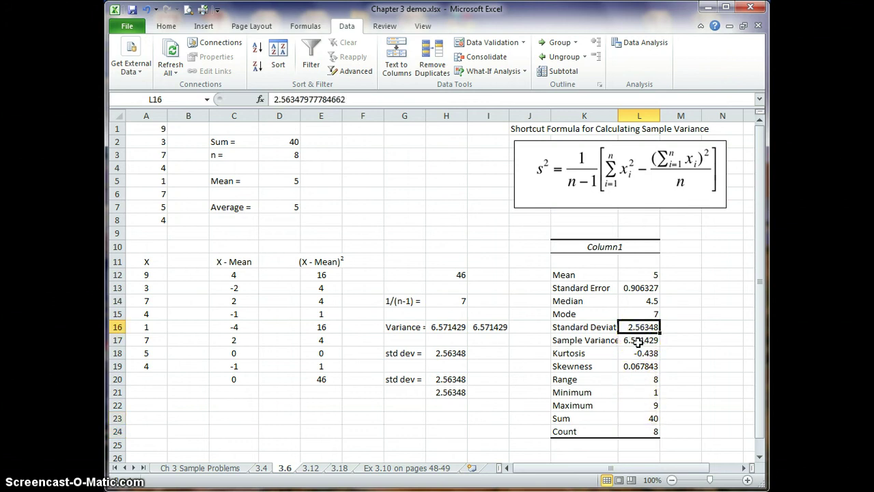
click(638, 341)
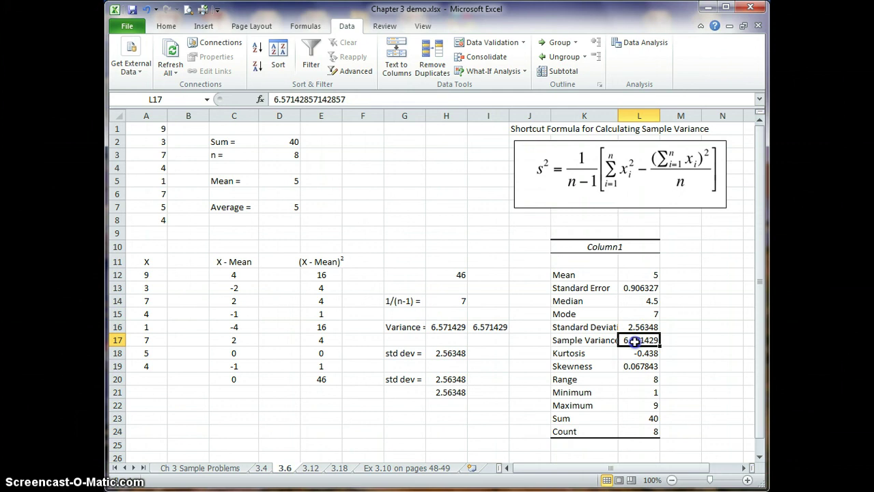